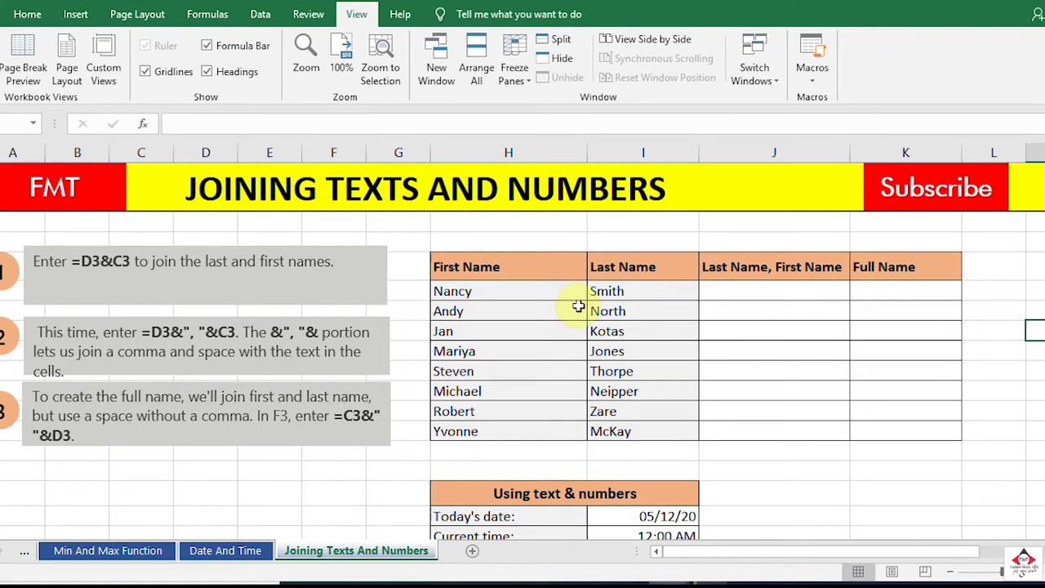
# Step: Enter =H5&I5 in J5 to join the first and last name without a separator
pyautogui.click(746, 288)
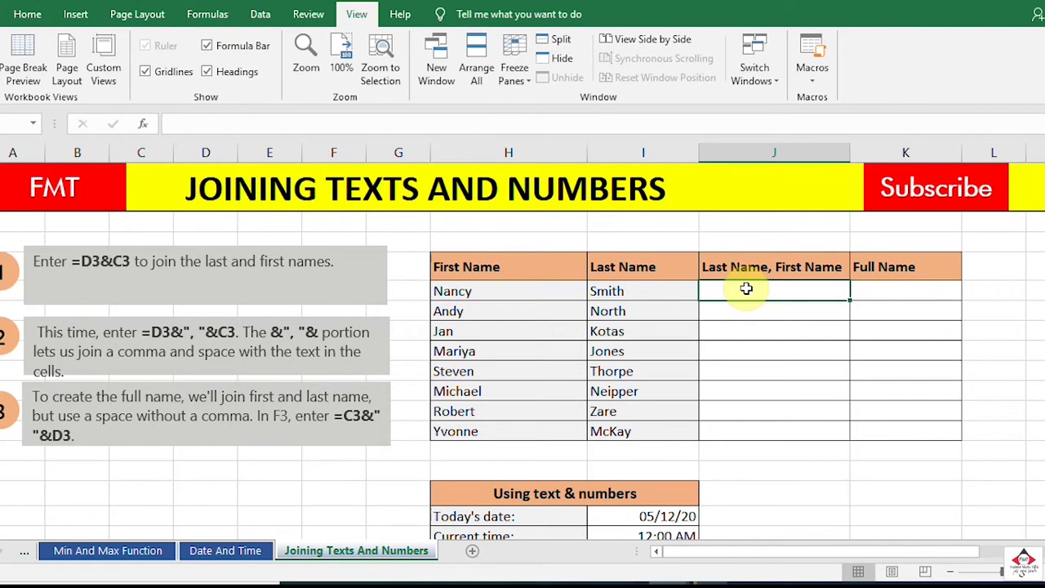
pyautogui.write('=')
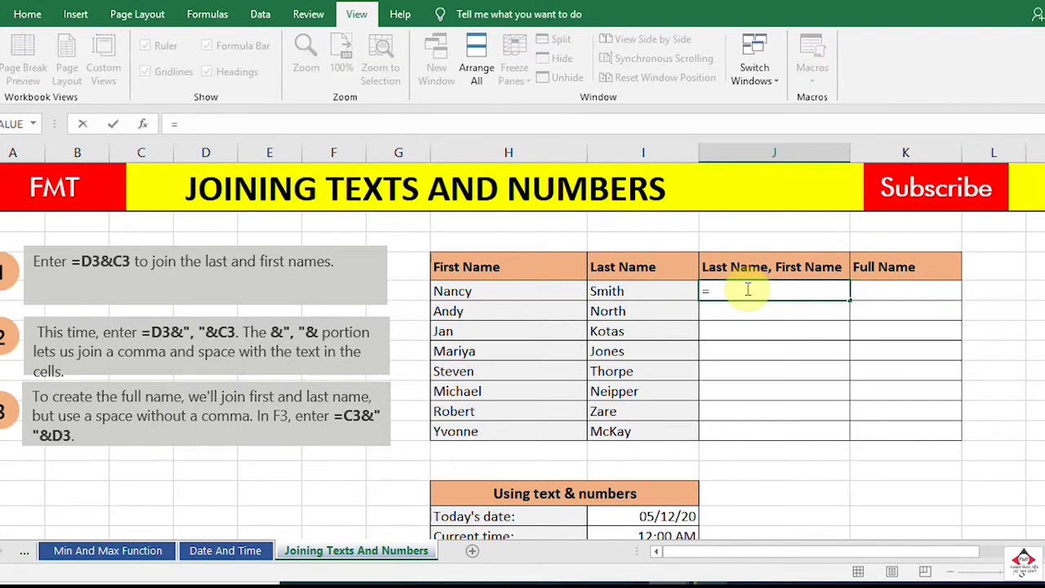
pyautogui.click(508, 291)
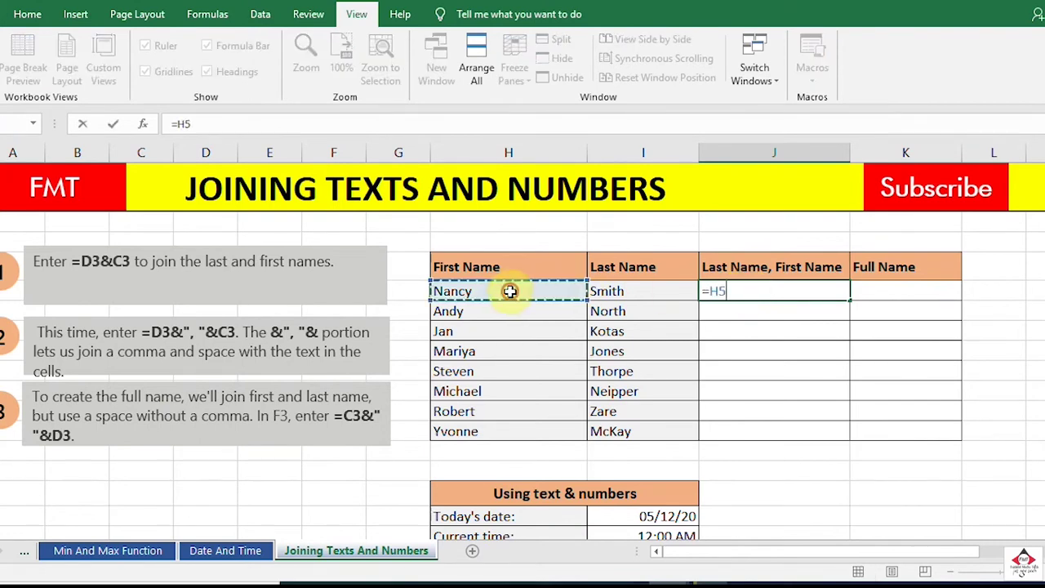
pyautogui.write('&')
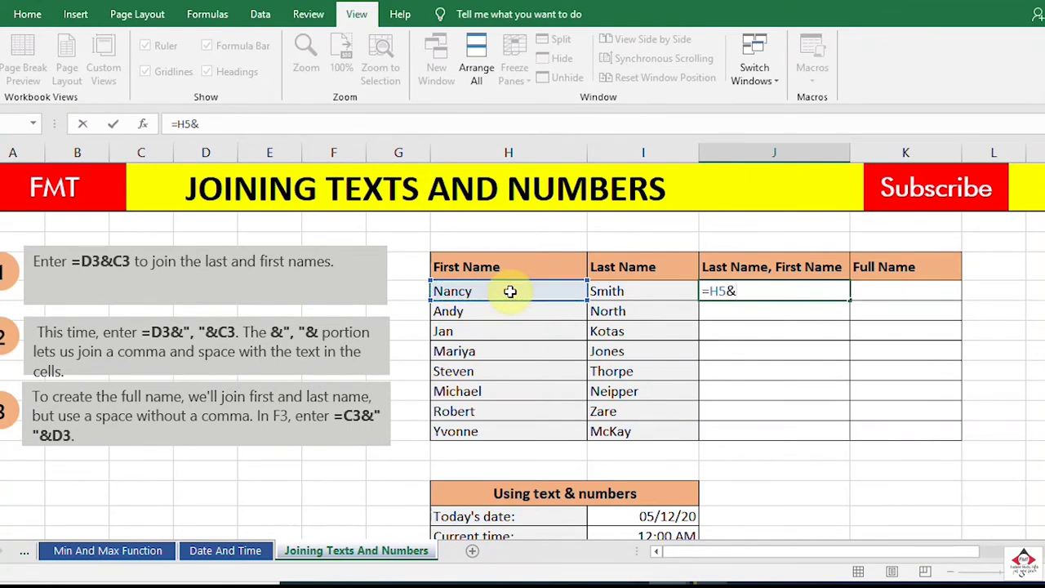
pyautogui.click(635, 292)
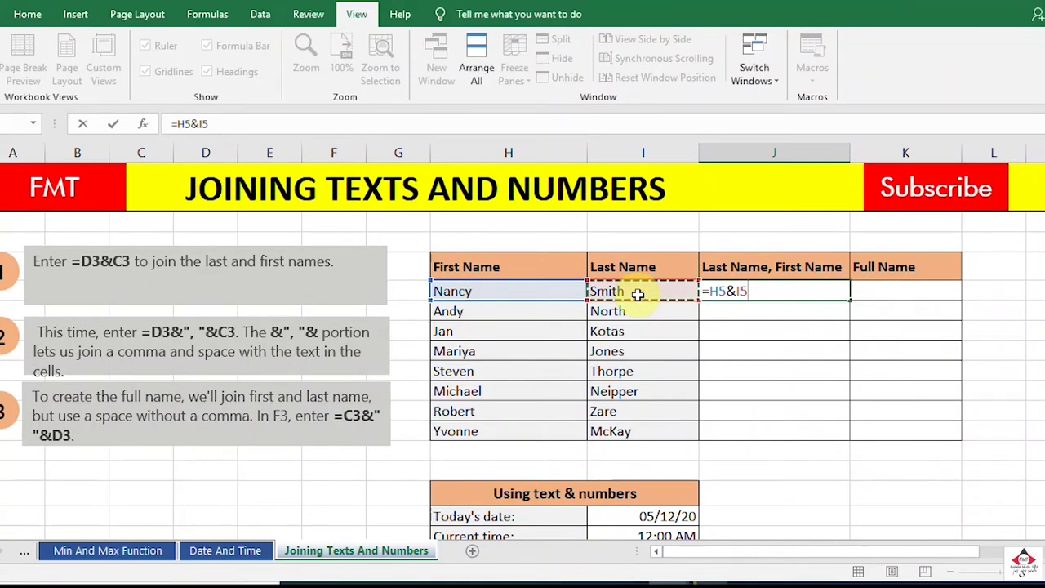
pyautogui.press('Return')
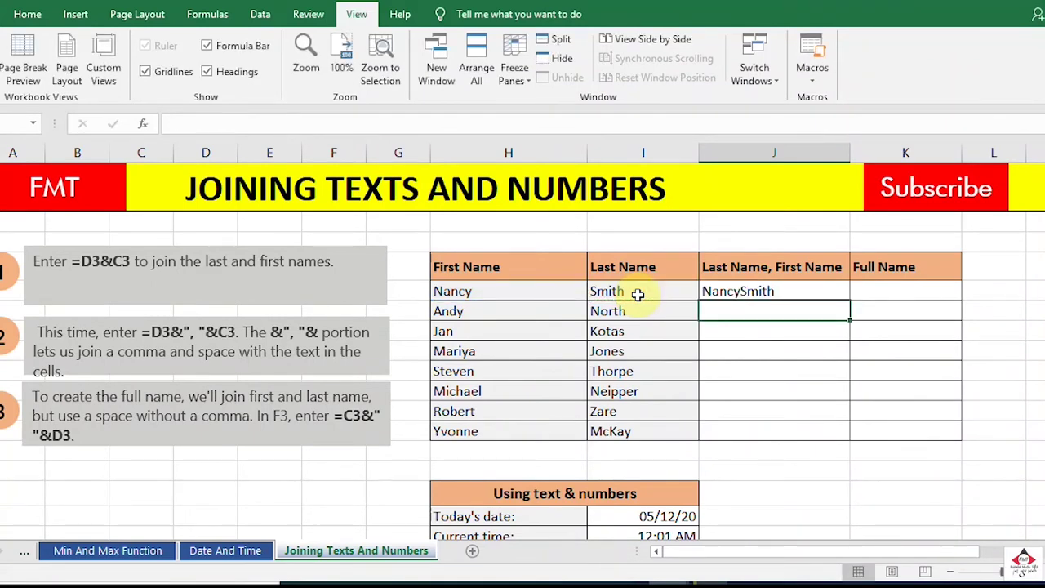
pyautogui.click(763, 290)
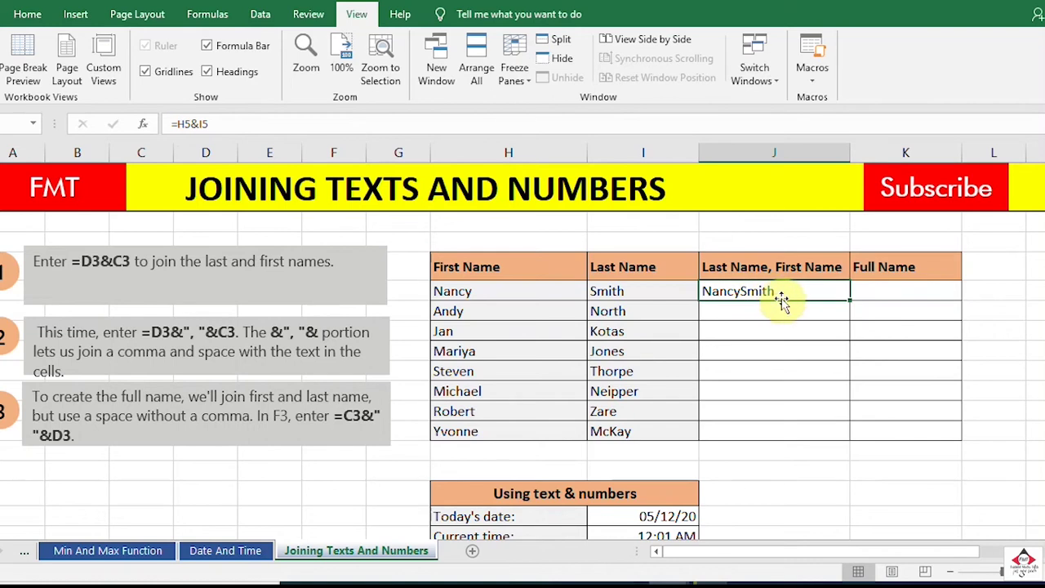
# Step: Enter =H6&","&I6 in J6 to join the first and last name with a comma
pyautogui.click(771, 314)
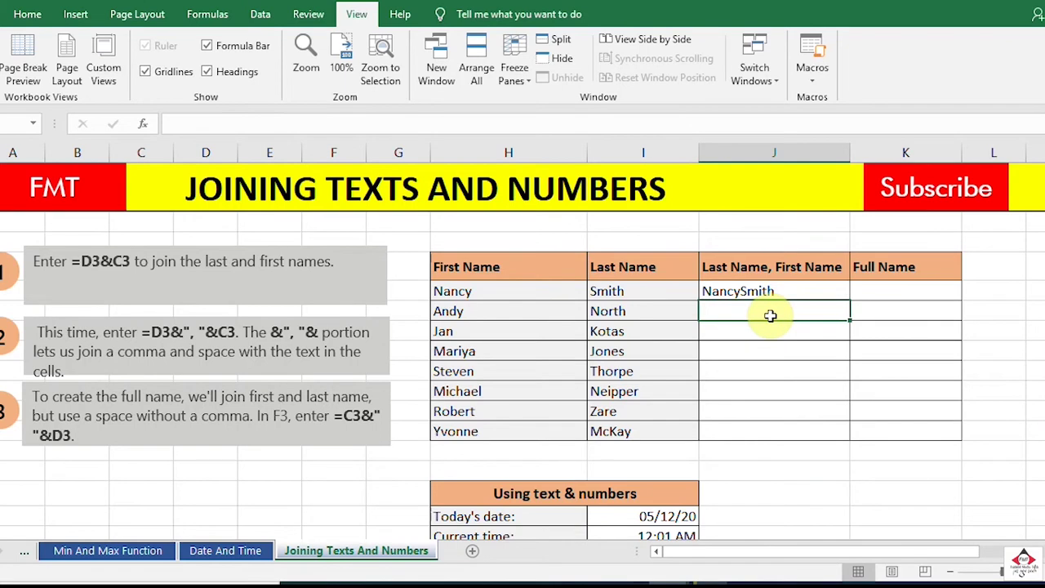
pyautogui.write('=')
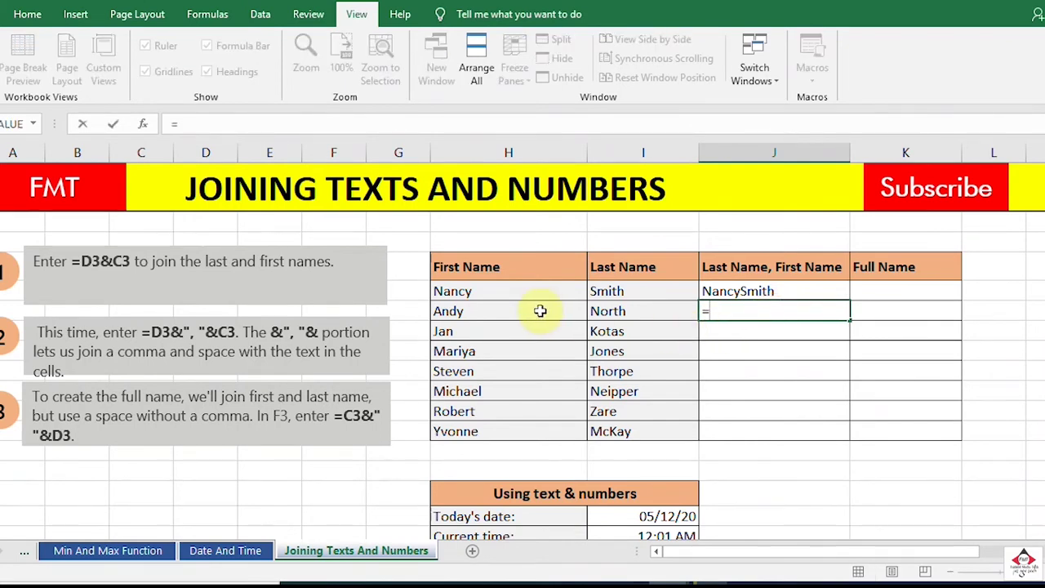
pyautogui.click(508, 311)
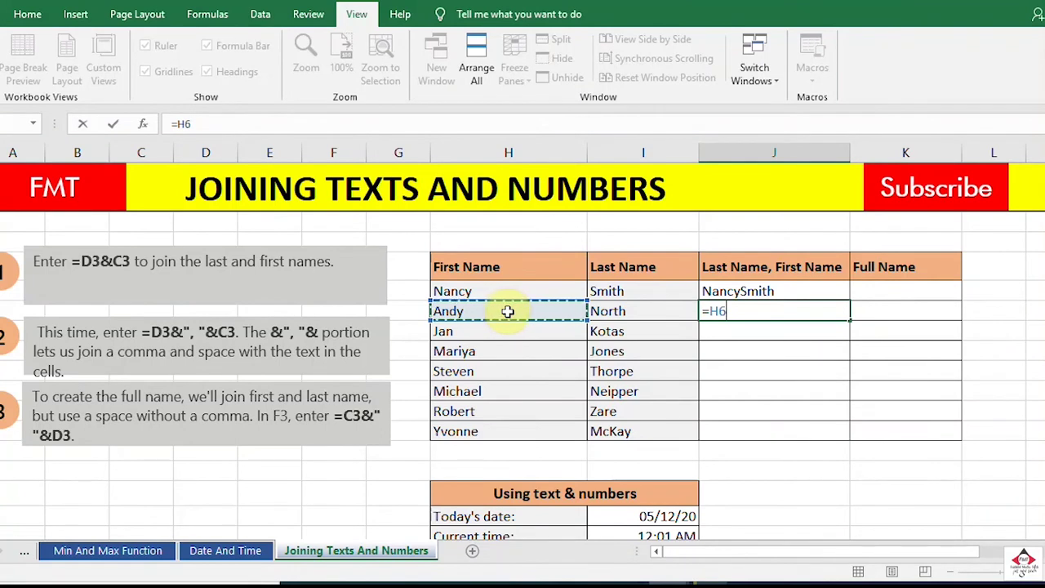
pyautogui.write('&')
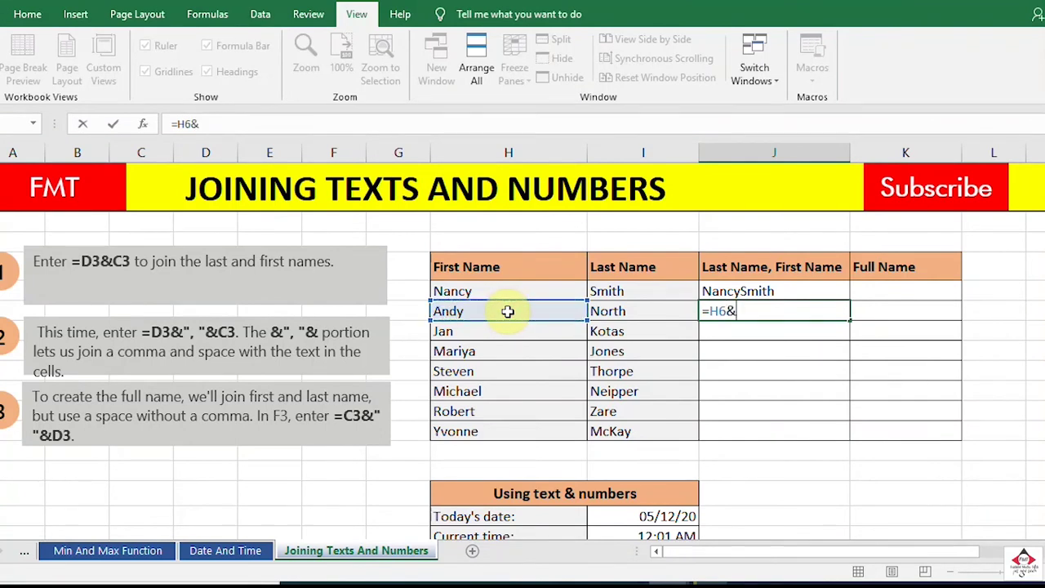
pyautogui.write('", "&')
pyautogui.click(640, 311)
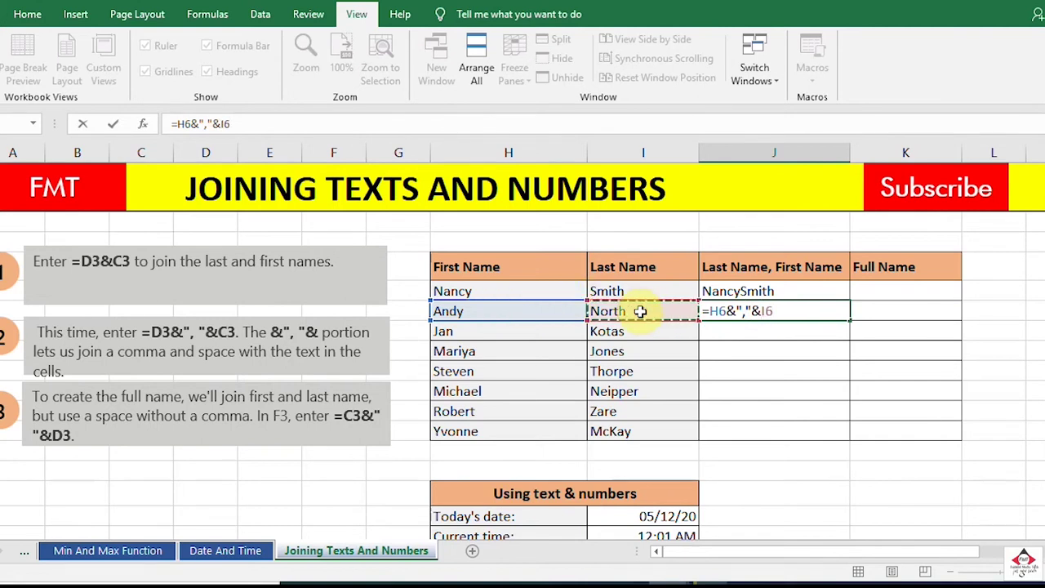
pyautogui.press('Return')
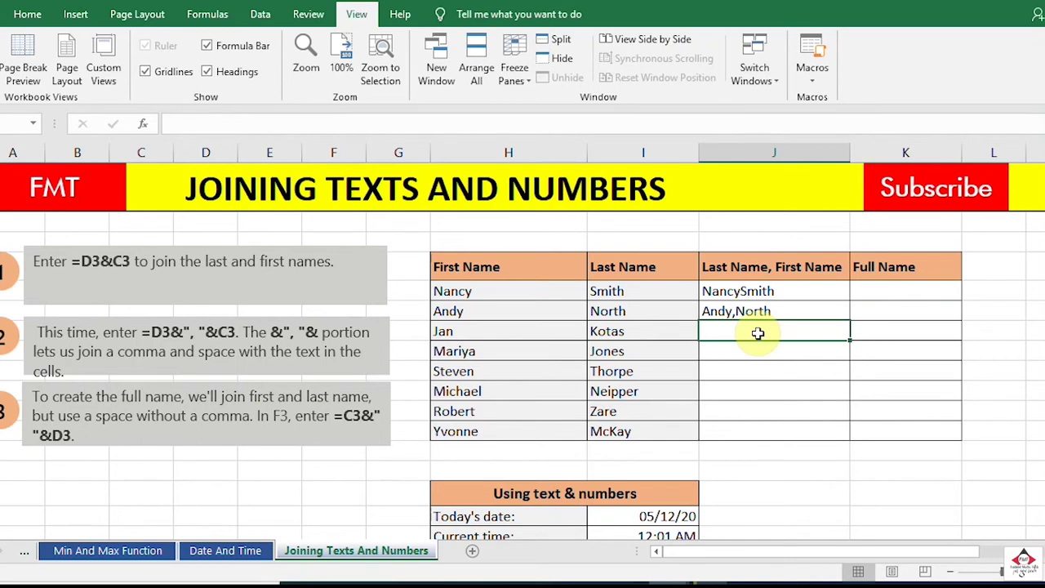
# Step: Enter a formula in J7 joining H7 and I7 with a comma followed by several spaces
pyautogui.write('=')
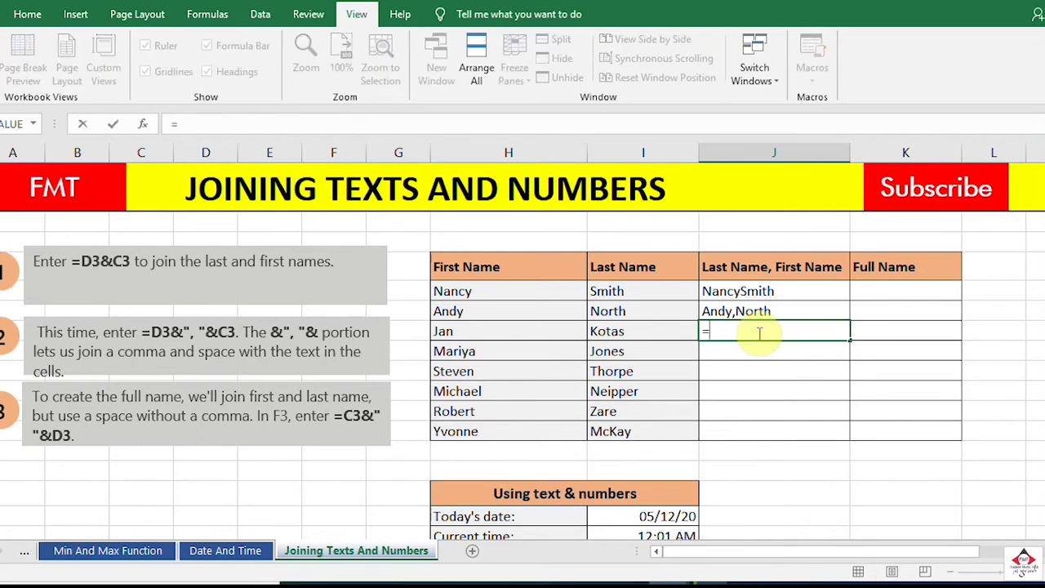
pyautogui.click(485, 332)
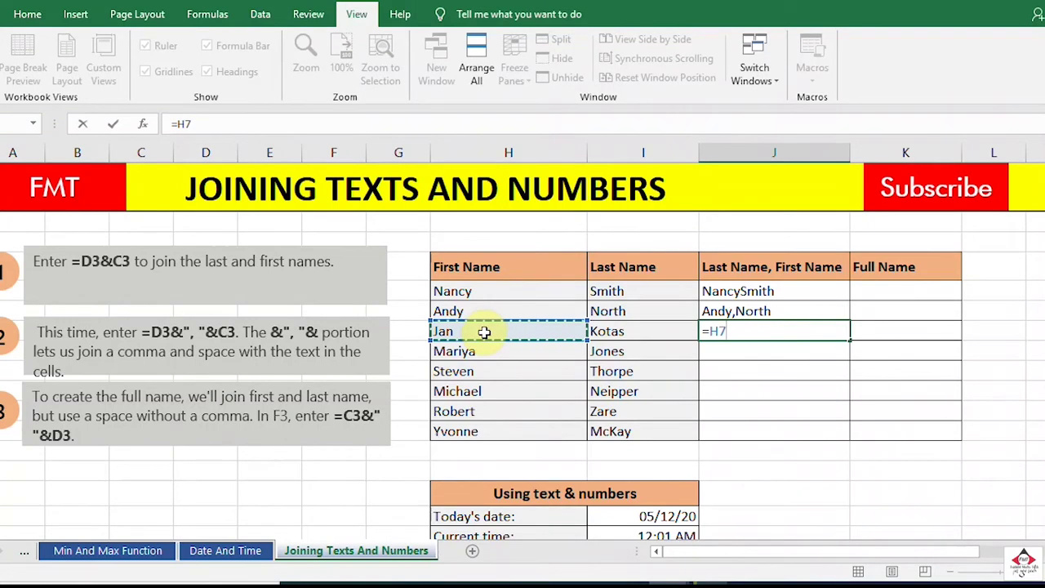
pyautogui.write('&')
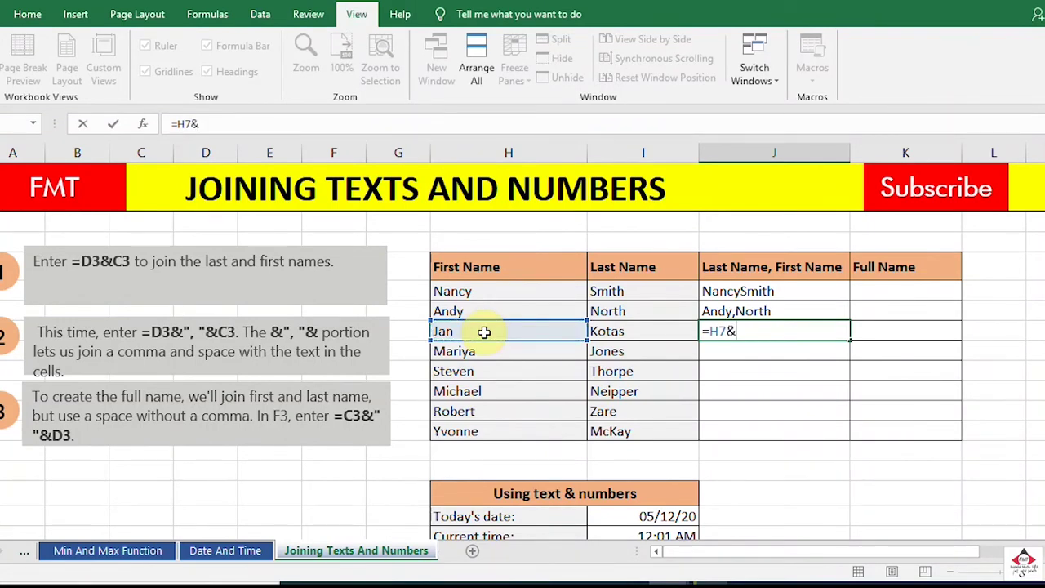
pyautogui.write('",       "&')
pyautogui.click(650, 334)
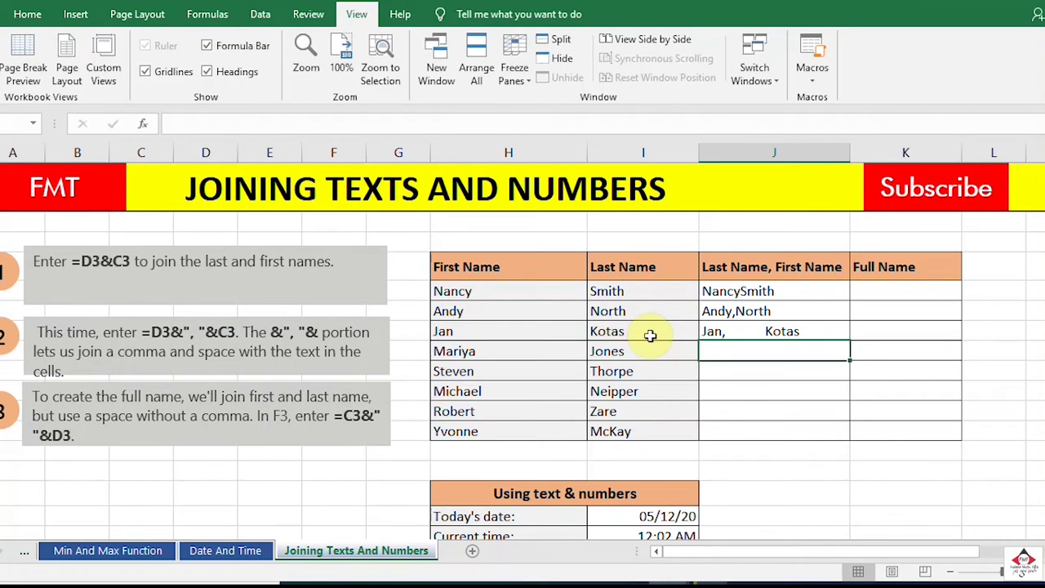
# Step: Delete the extra spaces after the comma in J7's formula, leaving =H7&", "&I7
pyautogui.click(746, 331)
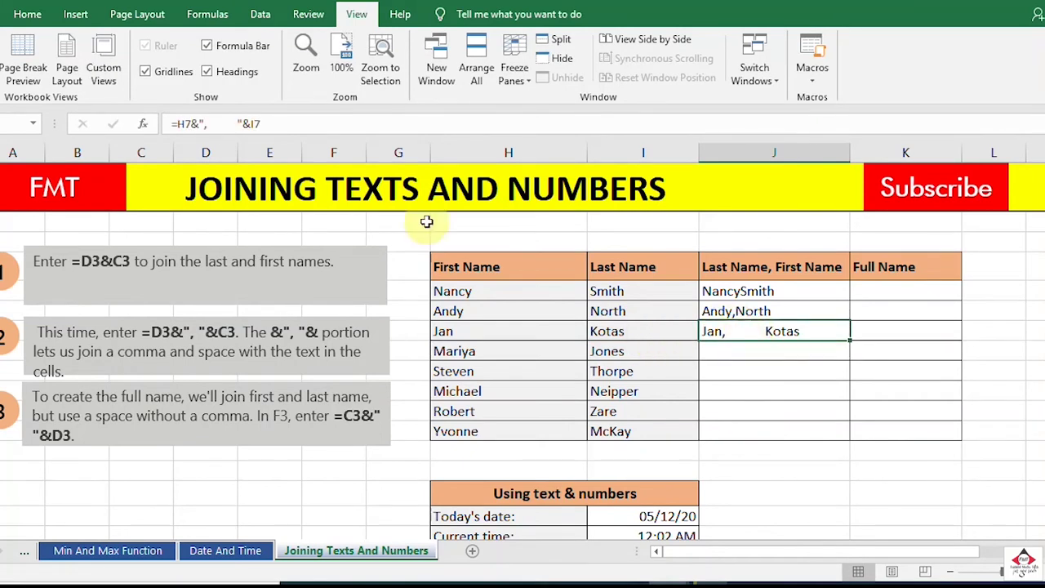
pyautogui.click(234, 123)
pyautogui.press('BackSpace')
pyautogui.press('BackSpace')
pyautogui.press('BackSpace')
pyautogui.press('BackSpace')
pyautogui.press('BackSpace')
pyautogui.press('BackSpace')
pyautogui.press('BackSpace')
pyautogui.press('BackSpace')
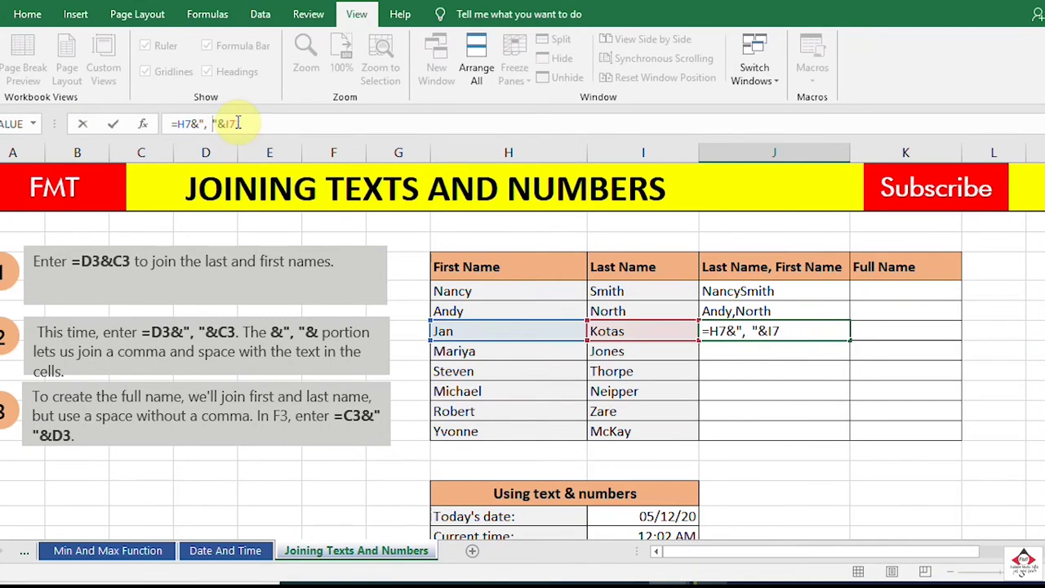
pyautogui.press('Return')
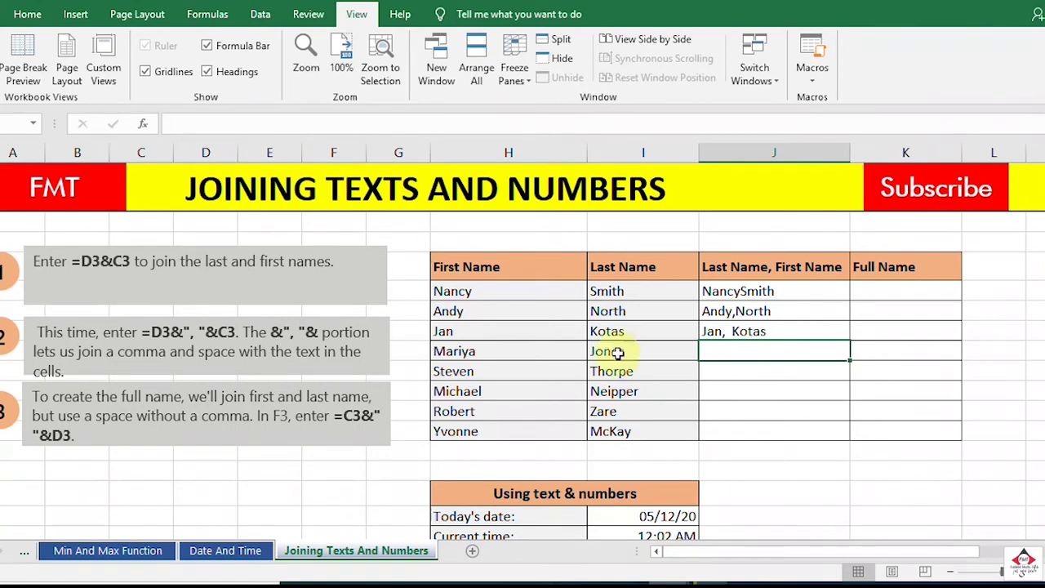
# Step: Enter =H8&" "&I8 in J8 to join the first and last name with blank space and no comma
pyautogui.write('=')
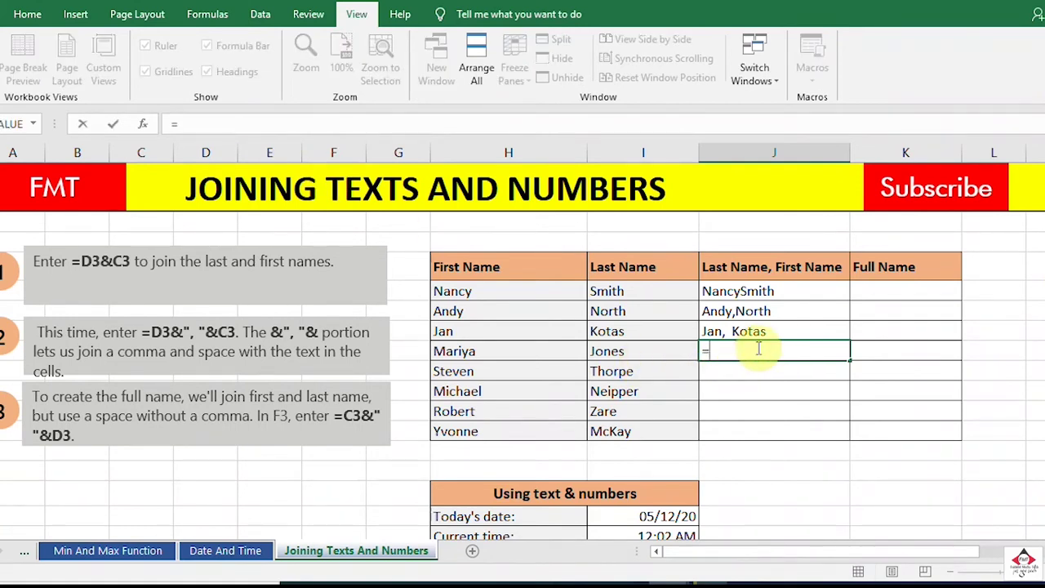
pyautogui.click(480, 353)
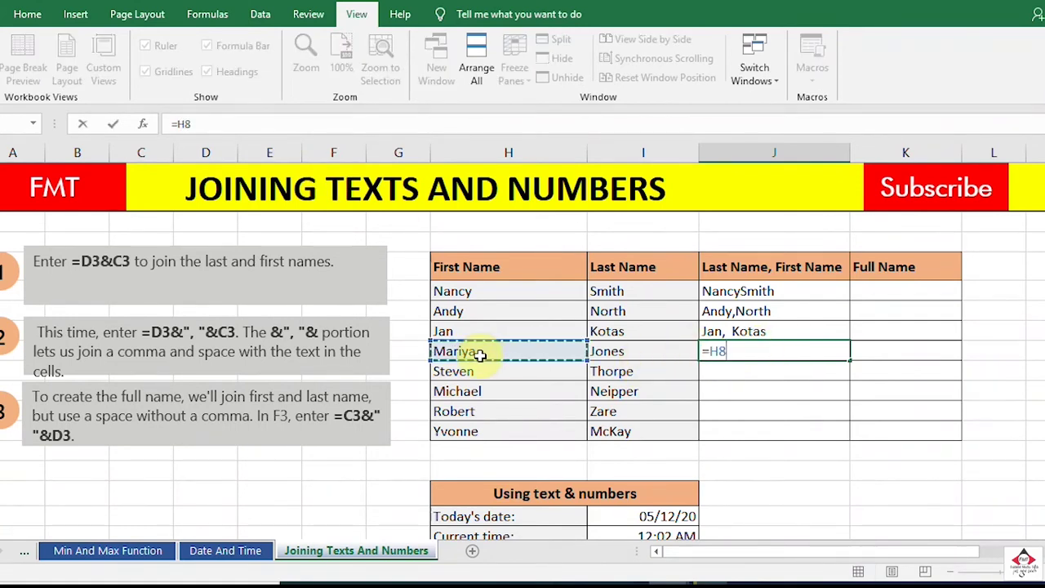
pyautogui.write('&')
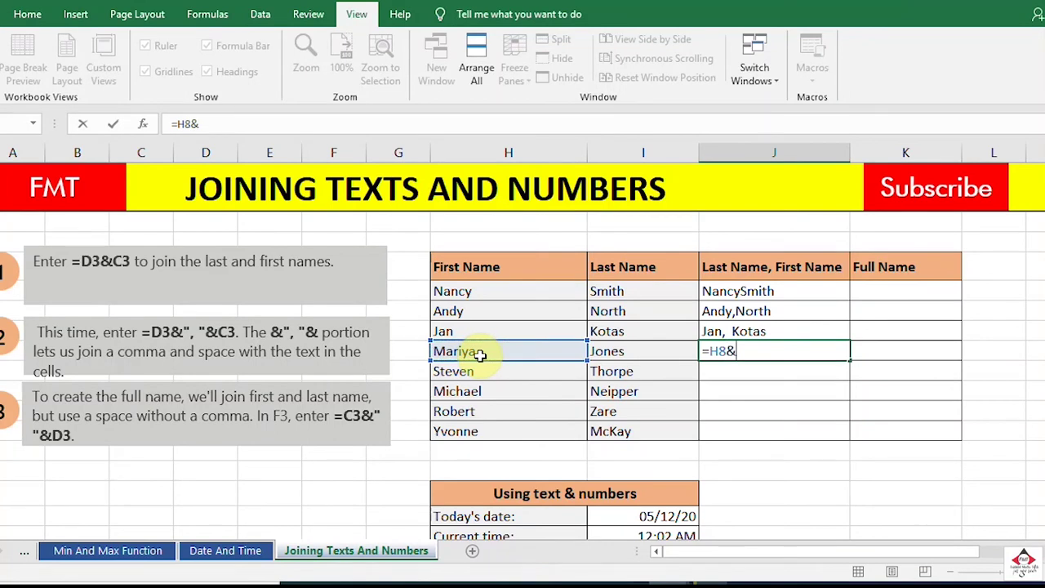
pyautogui.write('" "')
pyautogui.click(636, 353)
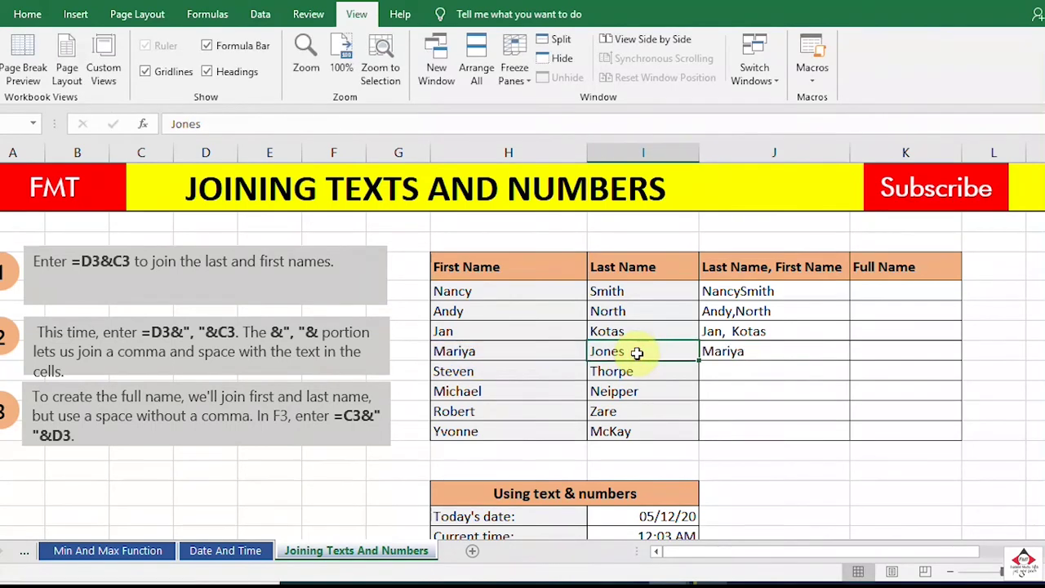
pyautogui.click(741, 350)
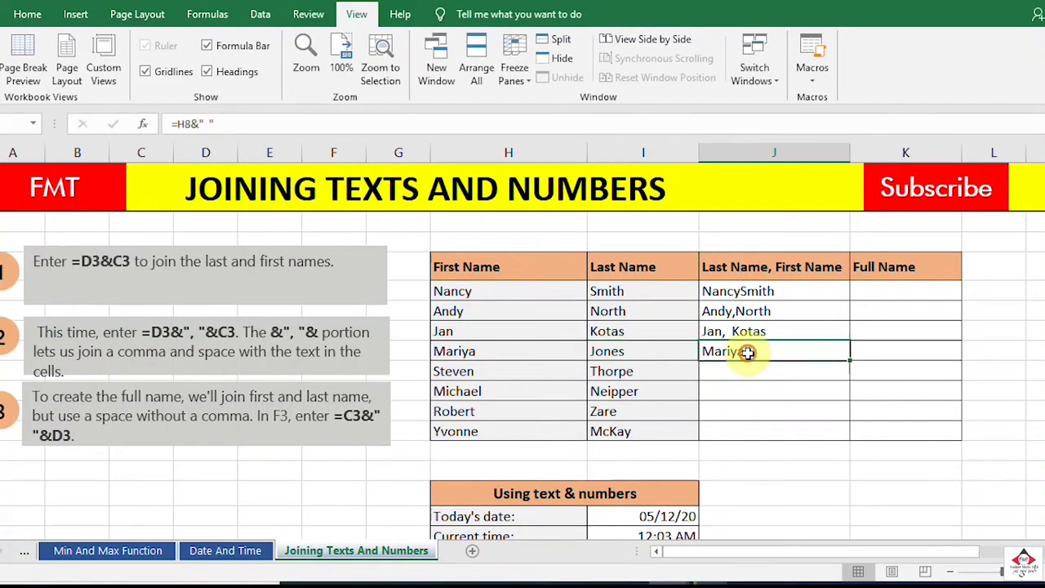
pyautogui.click(233, 124)
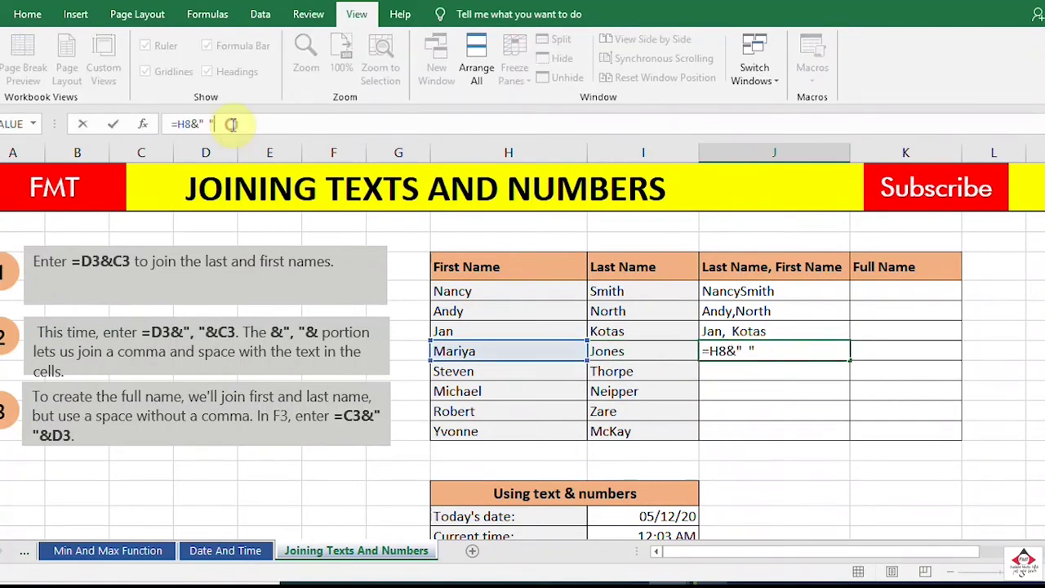
pyautogui.write('&')
pyautogui.click(642, 350)
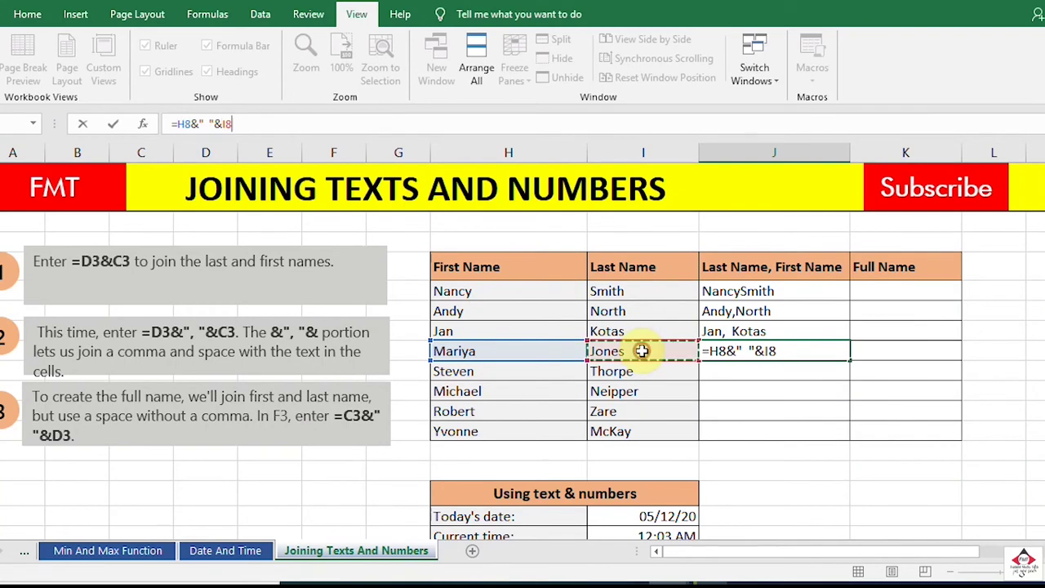
pyautogui.press('Return')
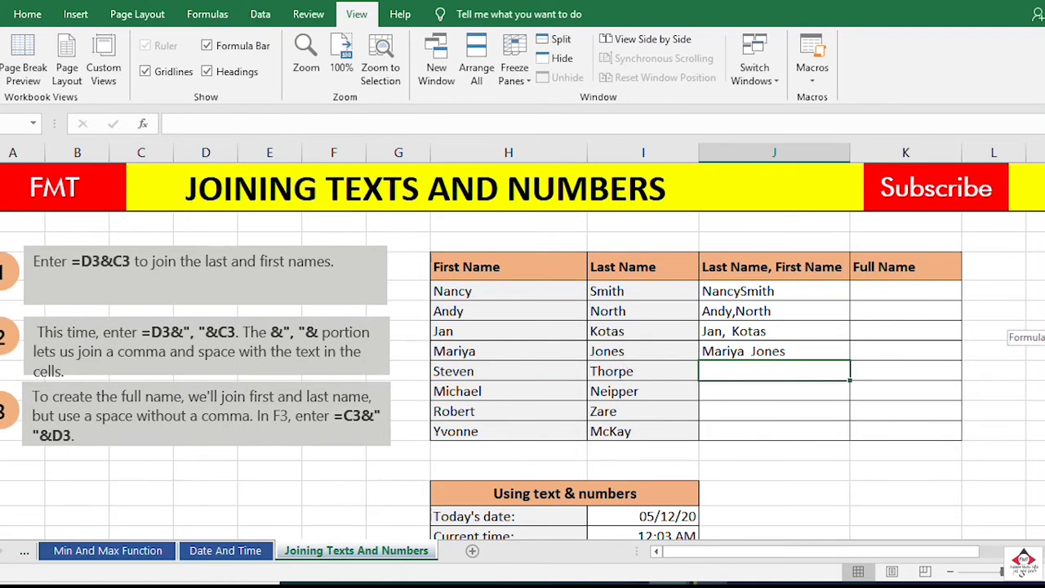
# Step: Examine the formulas behind today's date and the current time in the "Using text & numbers" table
pyautogui.scroll(-2, 523, 375)
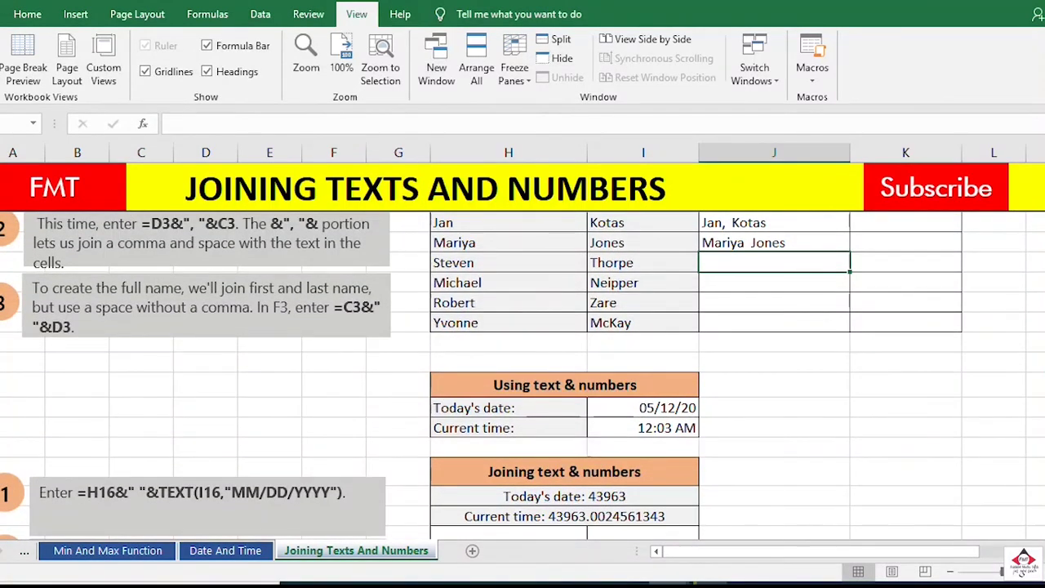
pyautogui.scroll(-1, 523, 376)
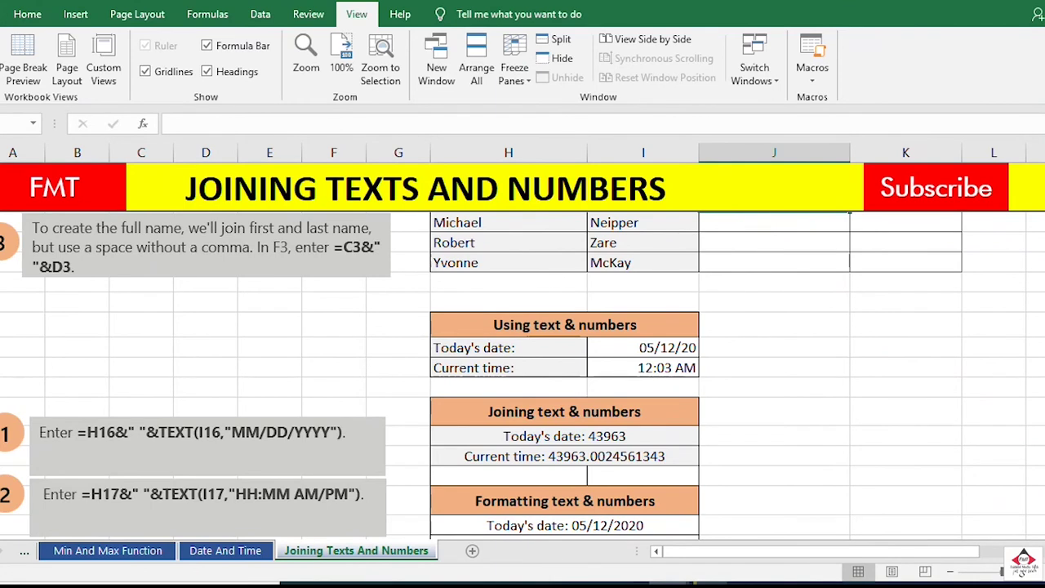
pyautogui.scroll(-1, 707, 485)
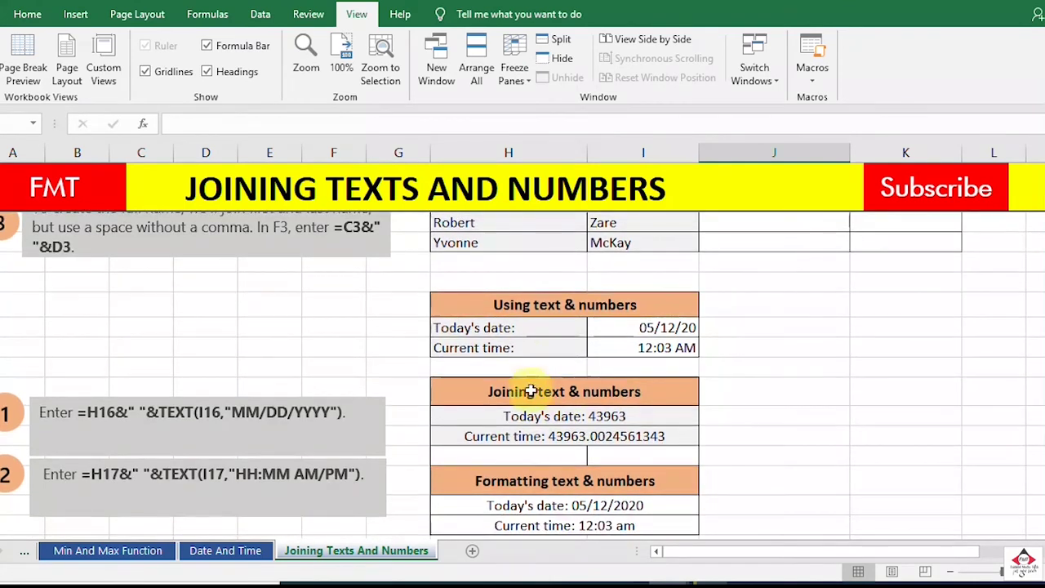
pyautogui.click(635, 334)
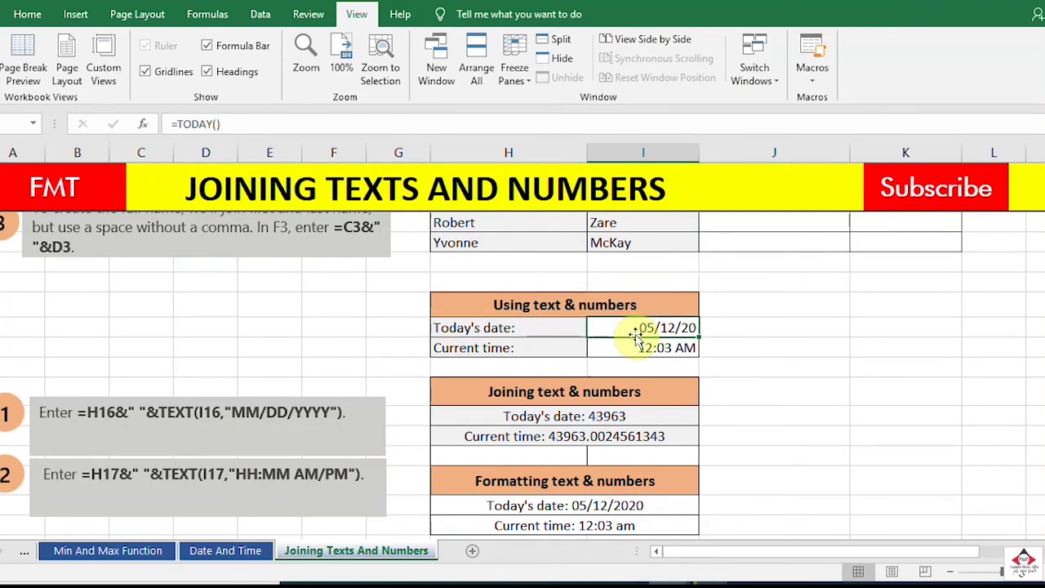
pyautogui.click(654, 349)
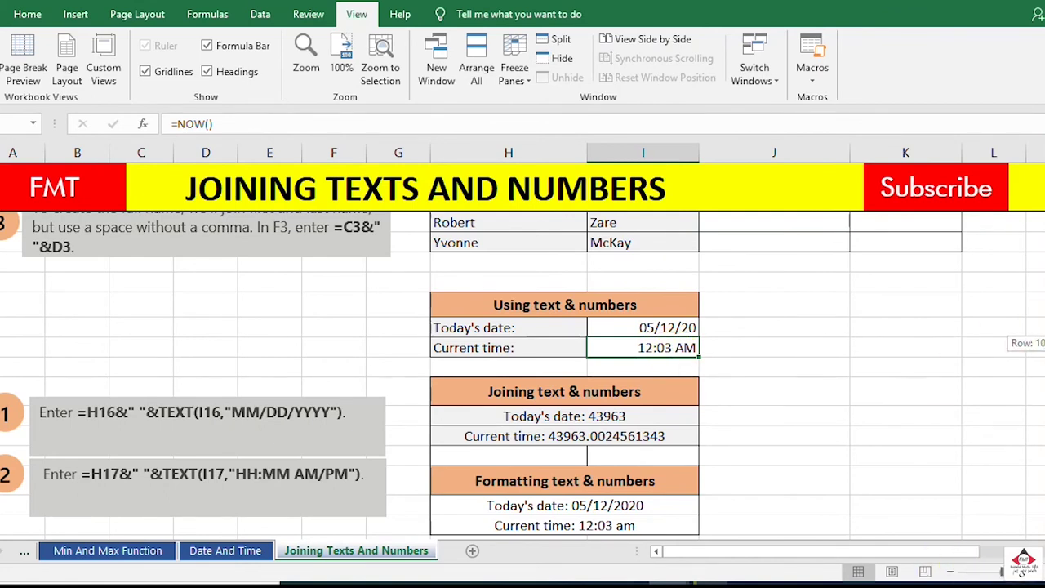
# Step: Examine the joined date formula under "Joining text & numbers" and compare it with its source label and date cells
pyautogui.click(520, 414)
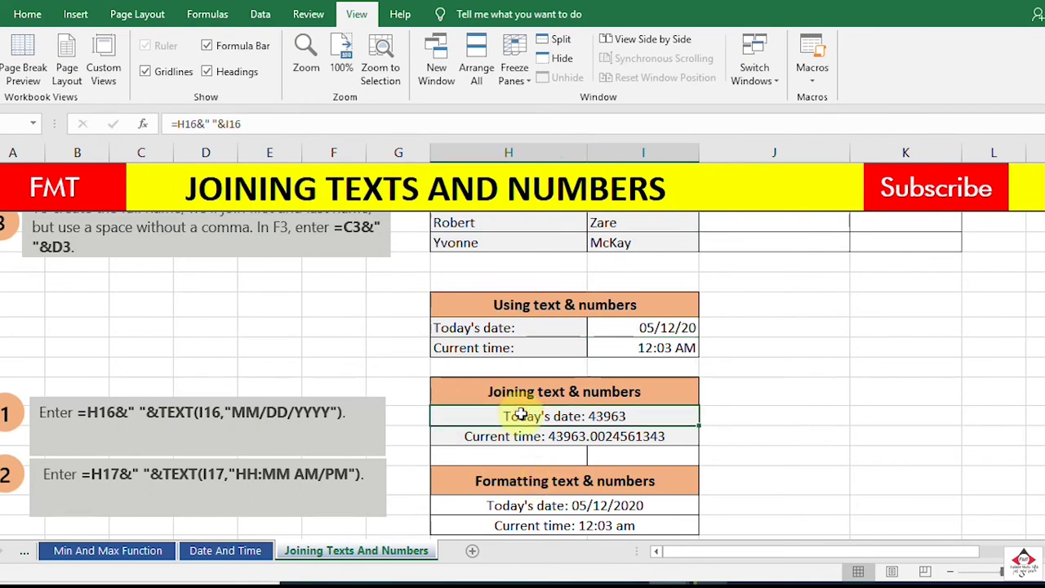
pyautogui.click(244, 123)
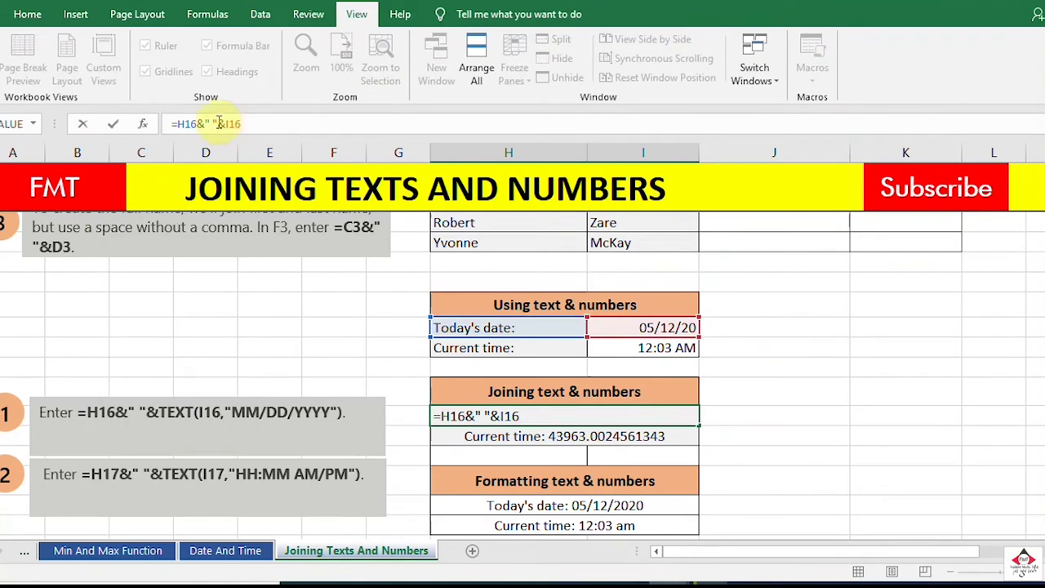
pyautogui.click(209, 123)
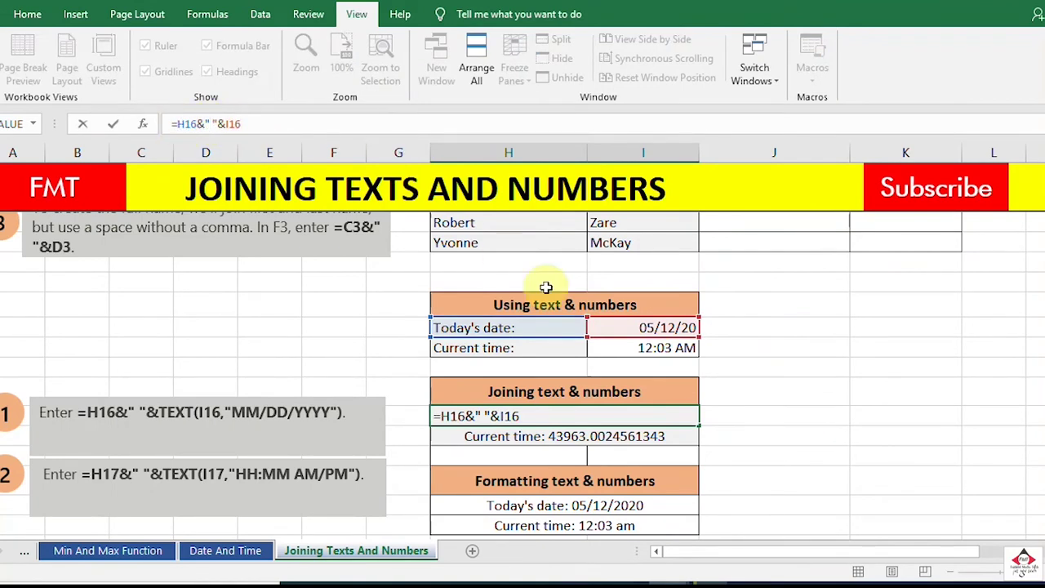
pyautogui.press('Return')
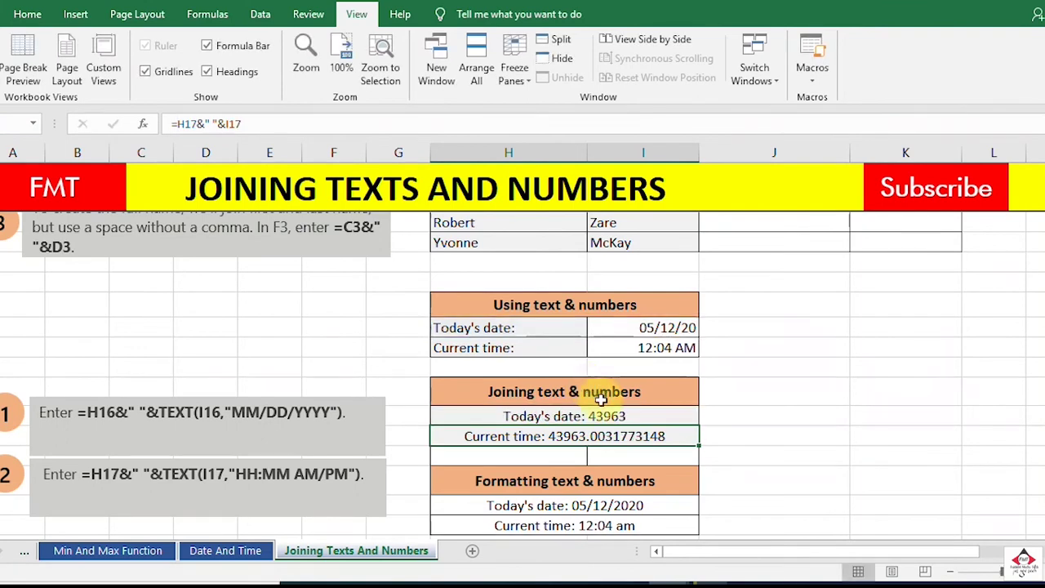
pyautogui.click(614, 416)
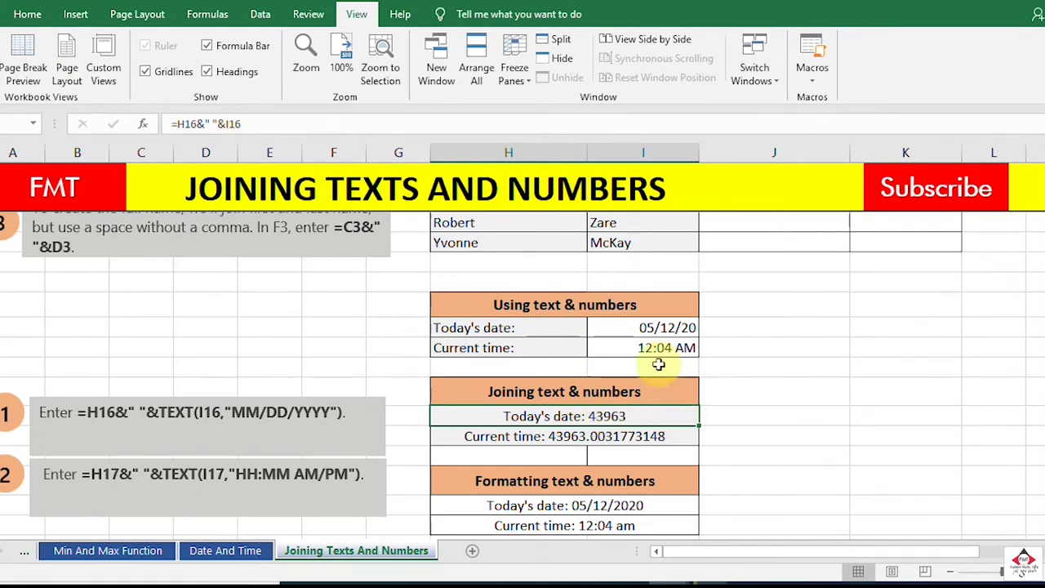
pyautogui.click(671, 331)
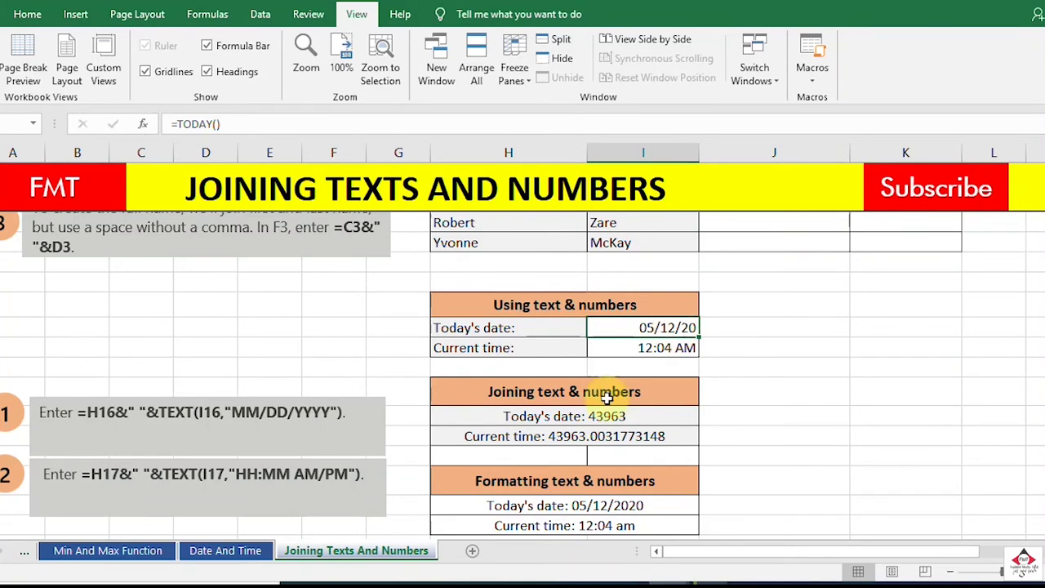
pyautogui.click(526, 419)
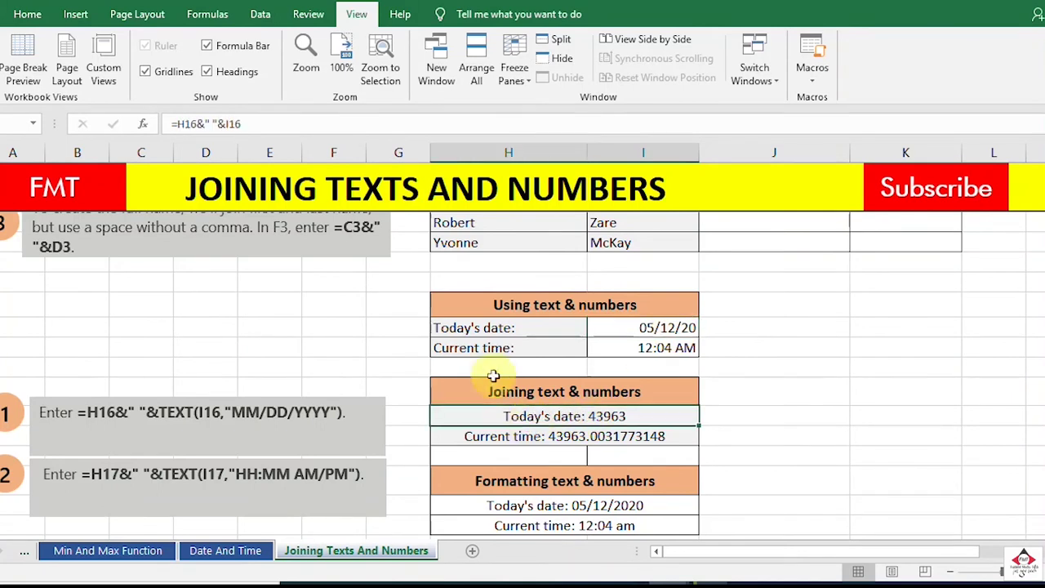
pyautogui.click(466, 322)
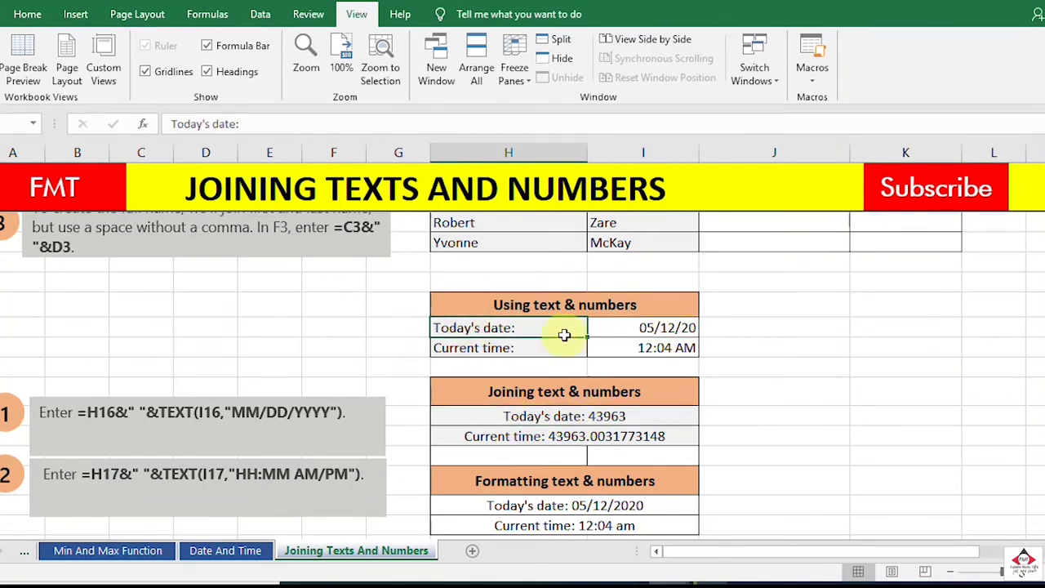
pyautogui.click(630, 326)
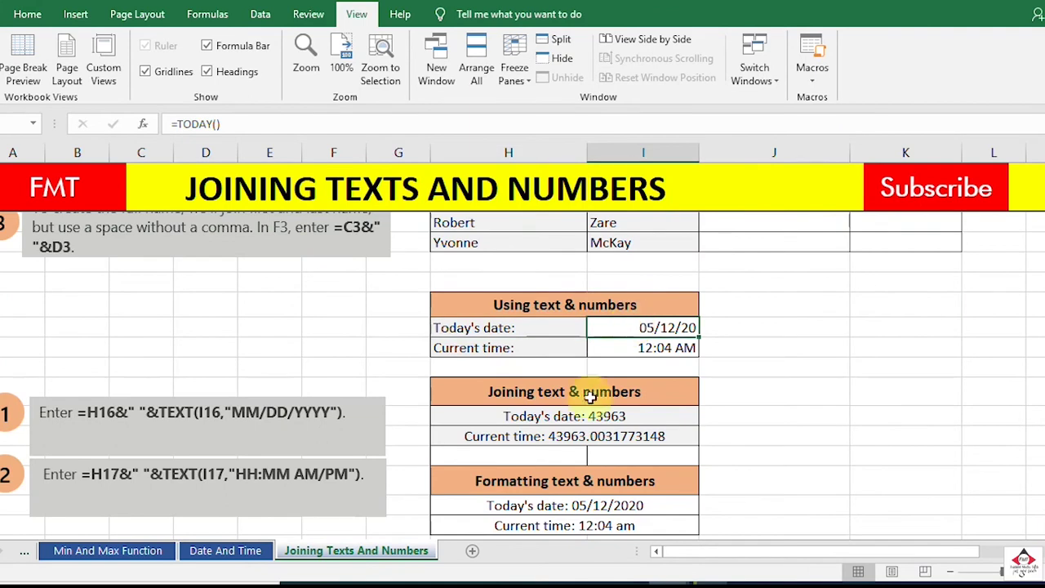
pyautogui.click(522, 418)
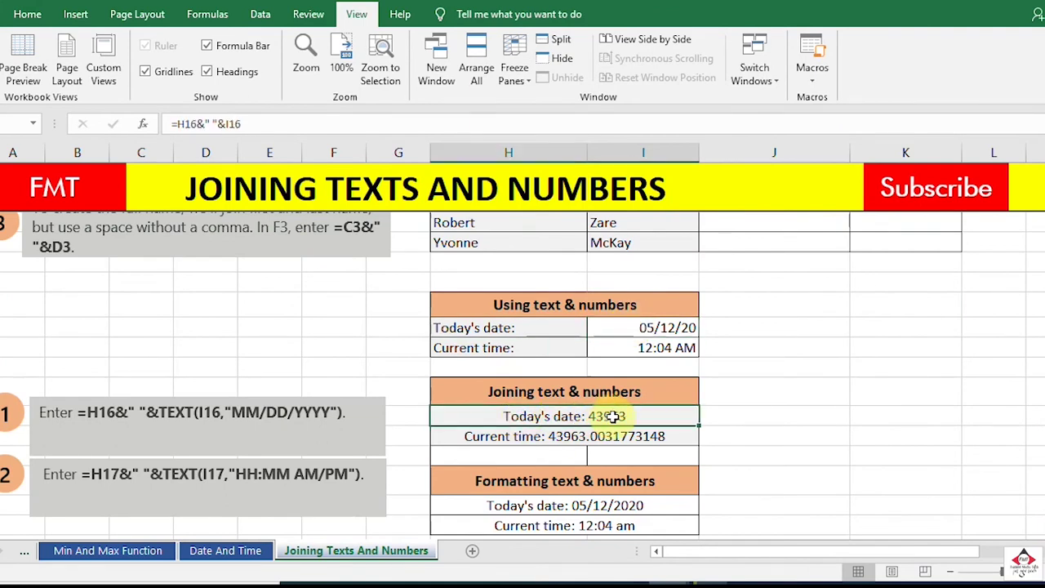
# Step: Compare the joined current time formula with its source label and time cells
pyautogui.click(560, 436)
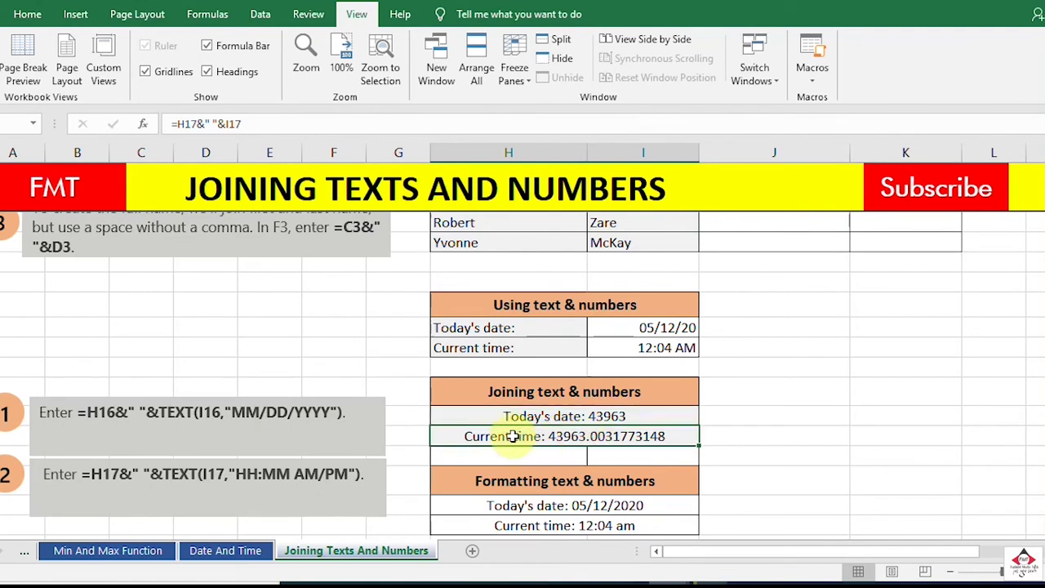
pyautogui.click(474, 353)
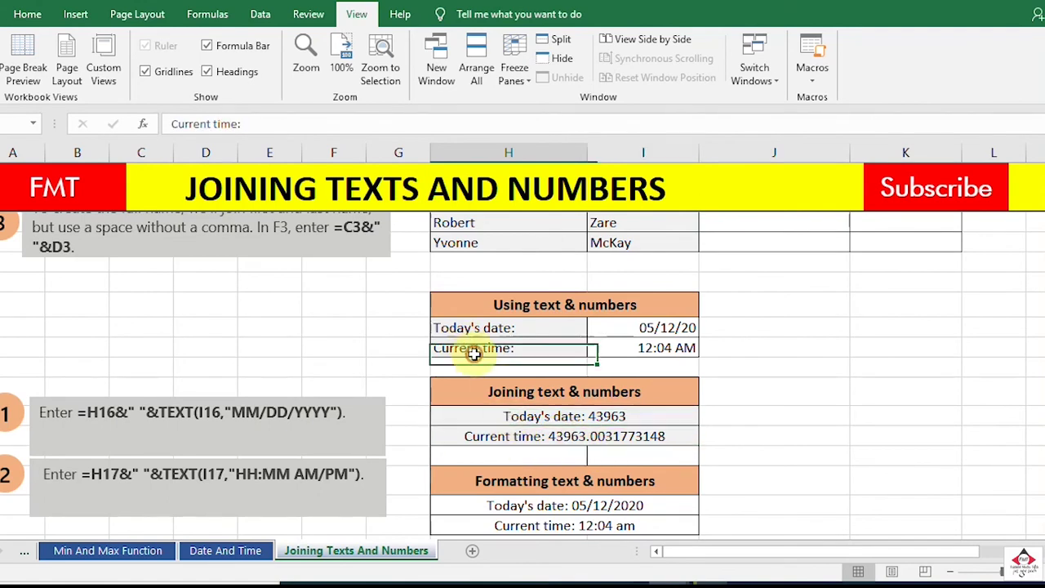
pyautogui.click(645, 350)
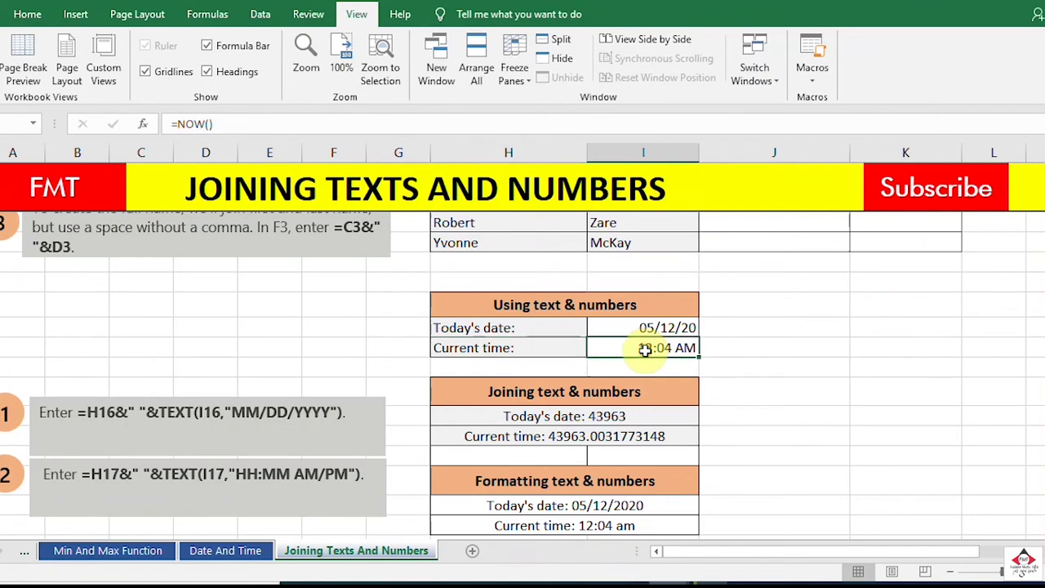
pyautogui.click(513, 434)
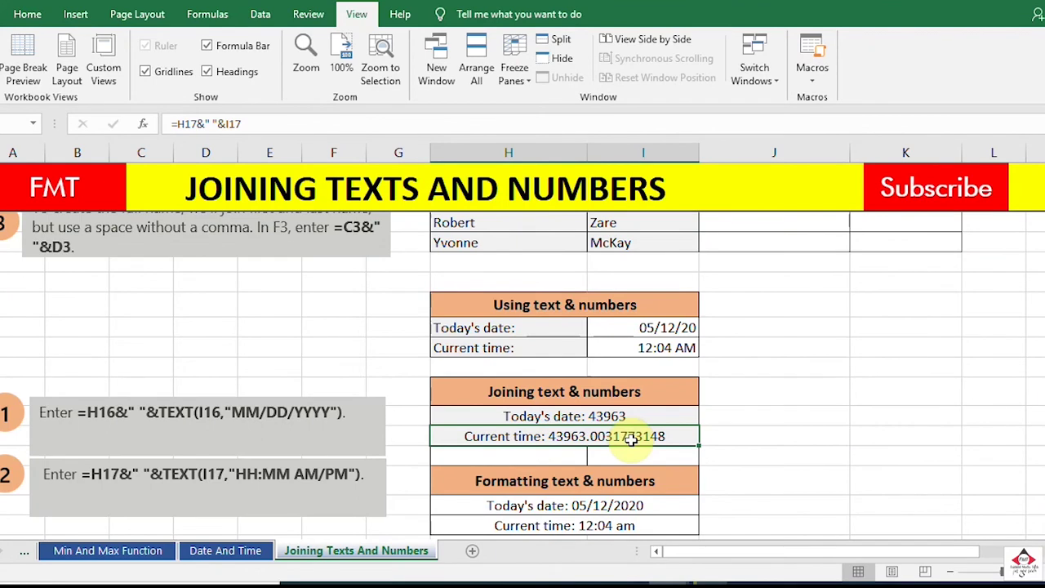
# Step: Examine the date formula under "Formatting text & numbers" and compare it with the unformatted joined date
pyautogui.press('Down')
pyautogui.press('Down')
pyautogui.press('Down')
pyautogui.press('Down')
pyautogui.press('Down')
pyautogui.press('Down')
pyautogui.press('Down')
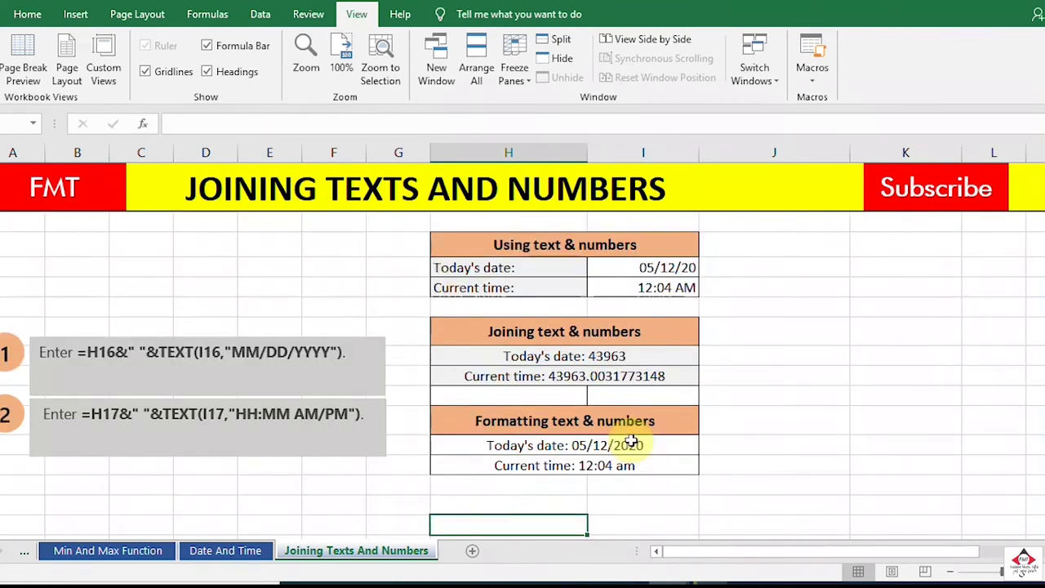
pyautogui.click(547, 451)
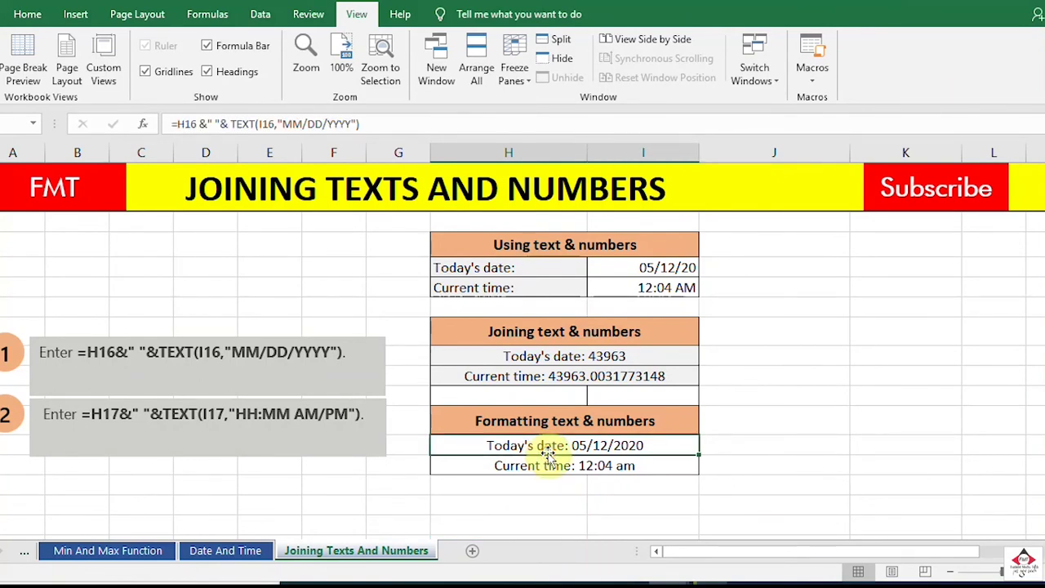
pyautogui.press('Up')
pyautogui.press('Up')
pyautogui.press('Up')
pyautogui.press('Up')
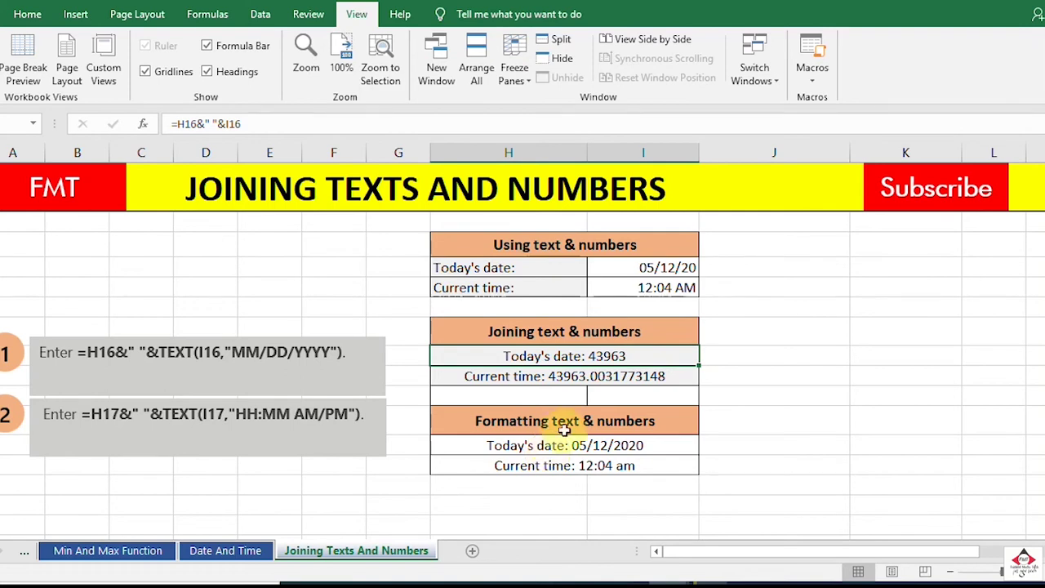
pyautogui.click(626, 446)
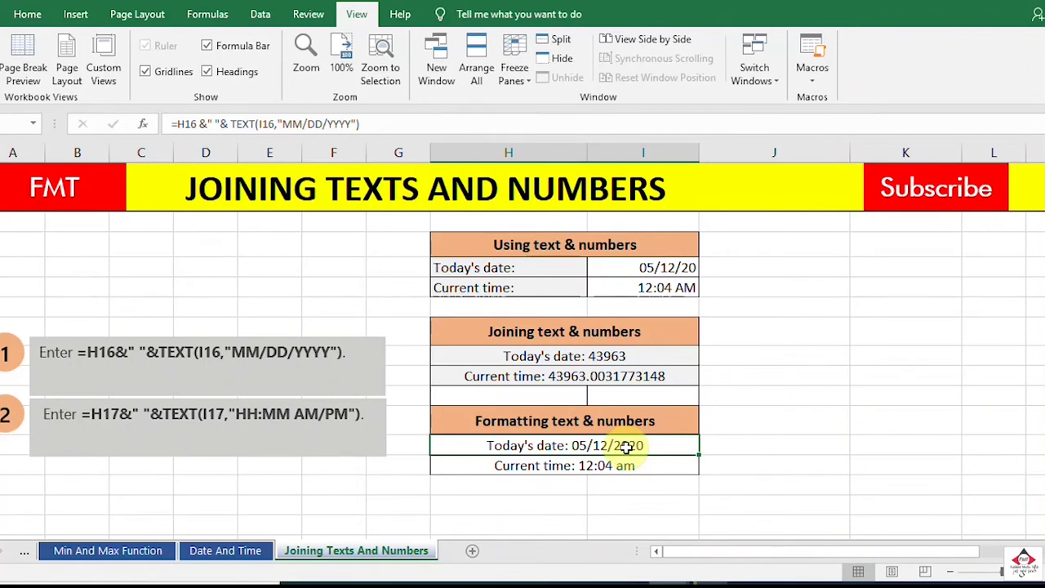
# Step: Start a formula in column J beside the formatted date, joining the label in H16 and a space to the TEXT function
pyautogui.click(782, 439)
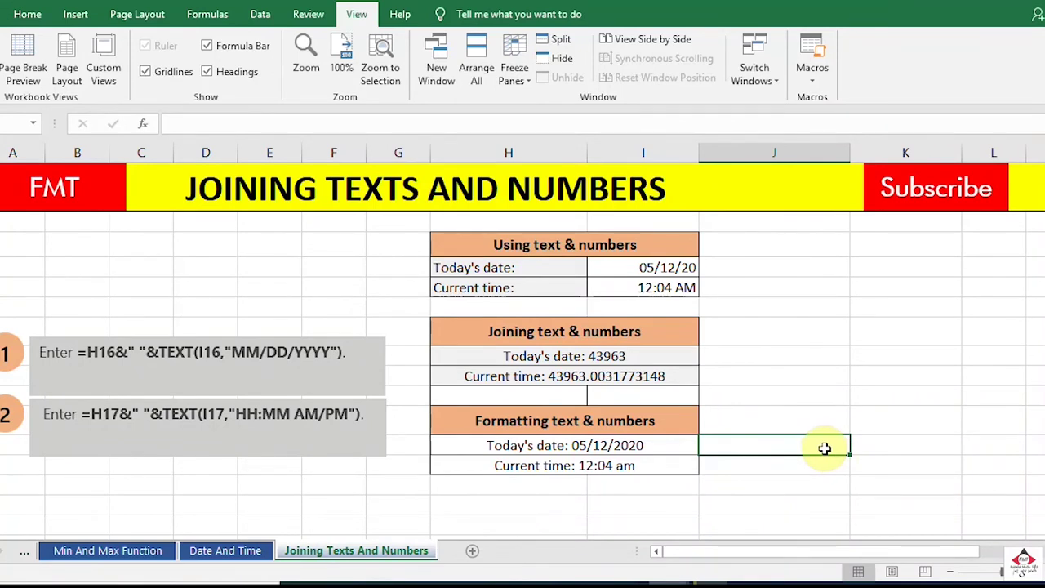
pyautogui.write('=')
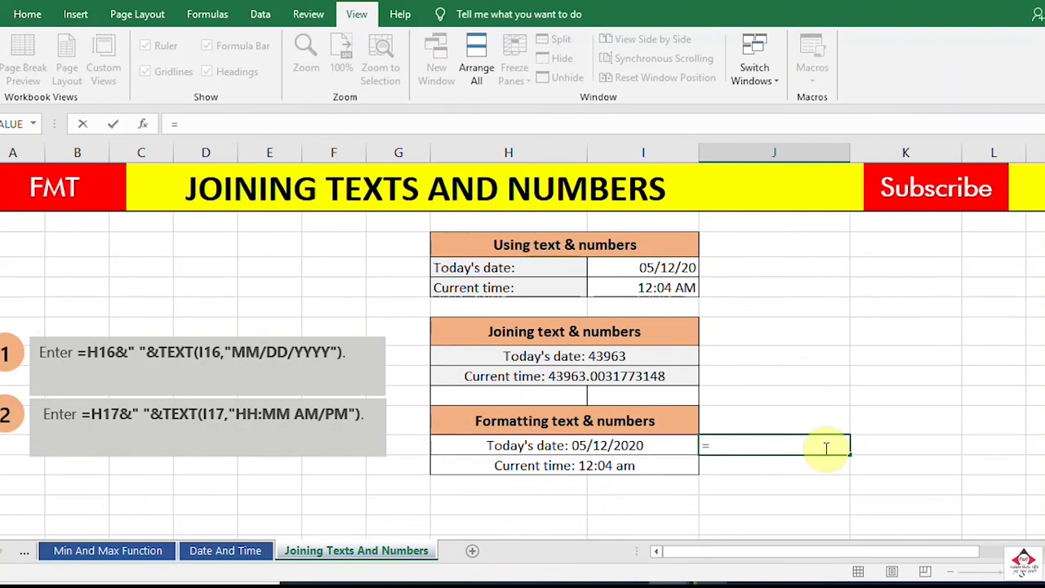
pyautogui.click(521, 270)
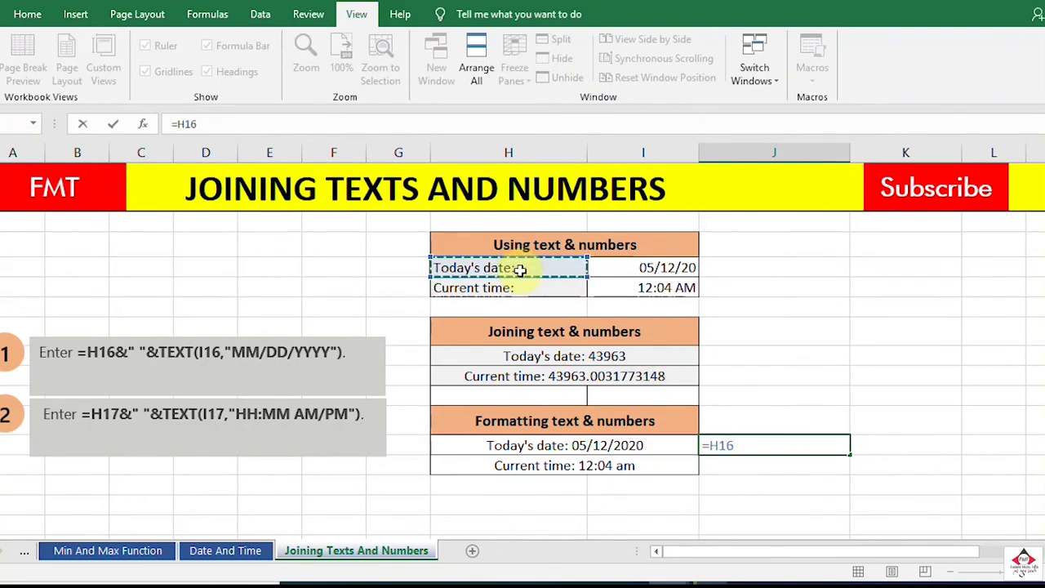
pyautogui.write('&')
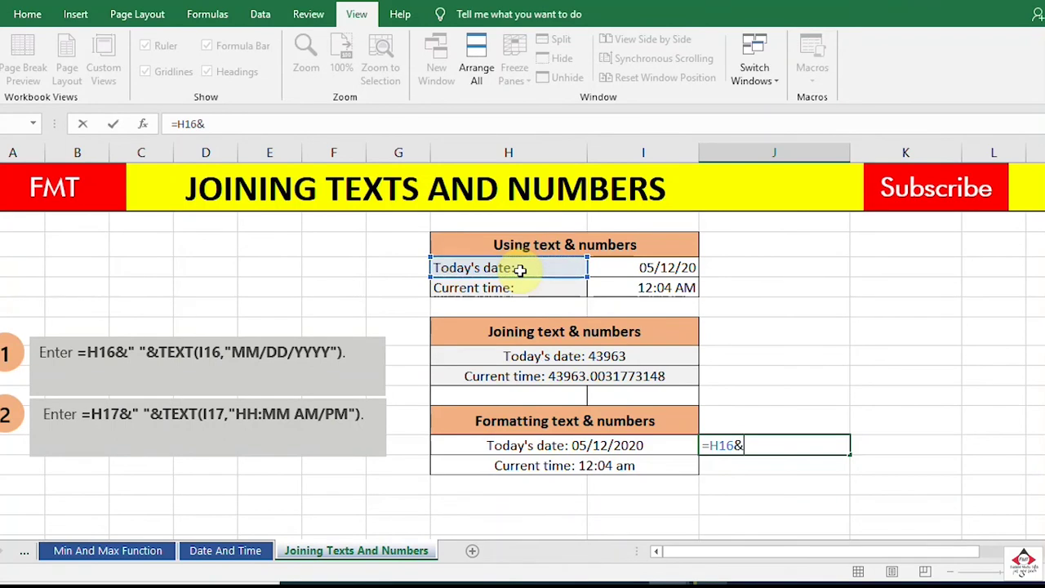
pyautogui.write('" "&')
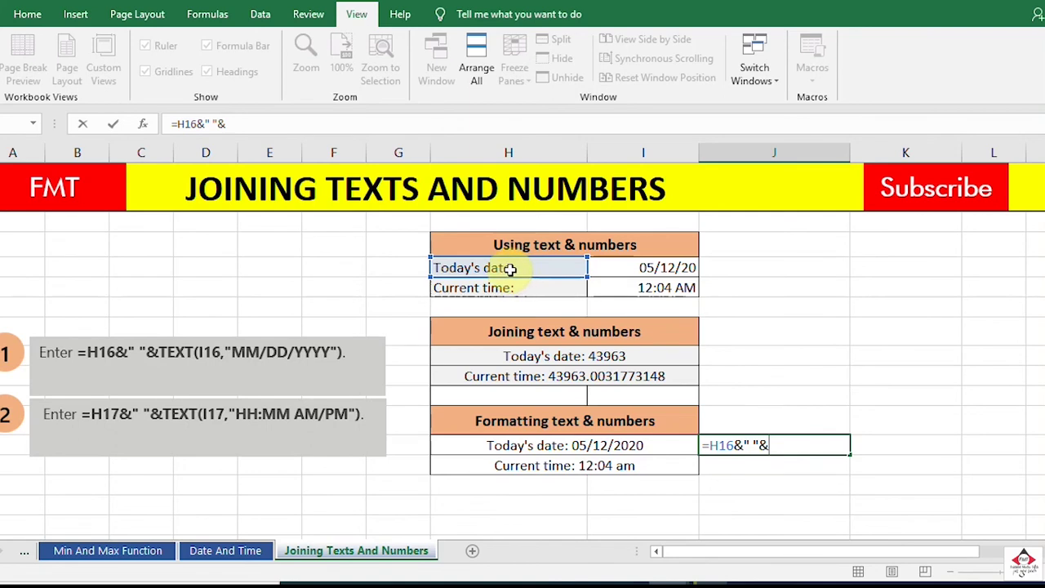
pyautogui.write('T')
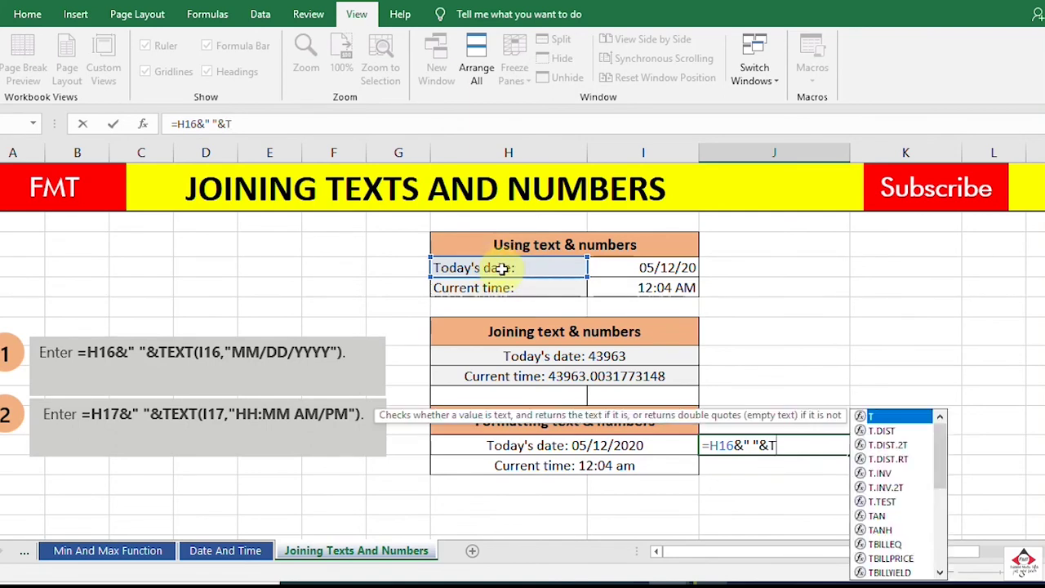
pyautogui.write('ext')
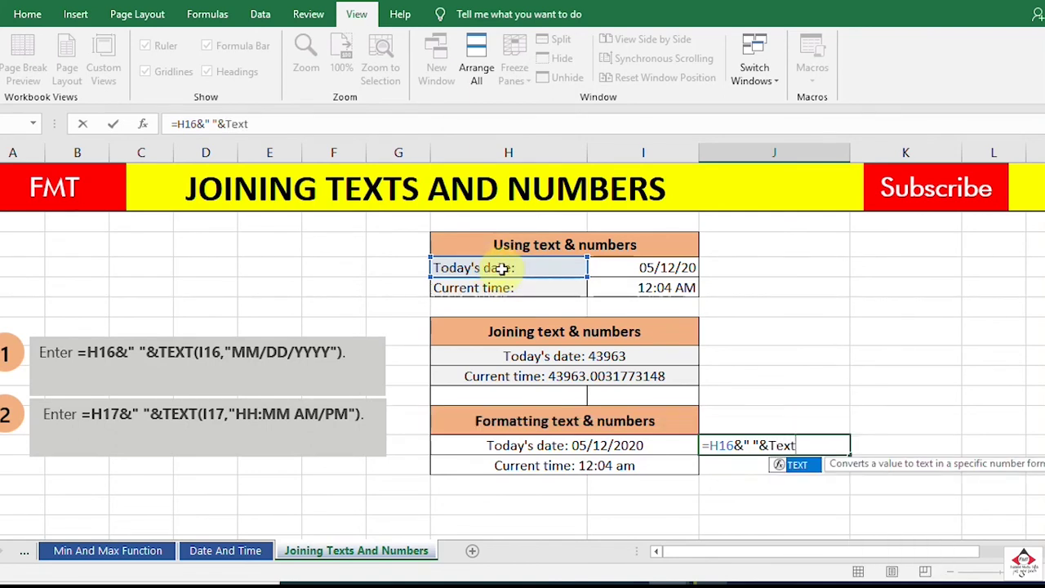
pyautogui.press('Tab')
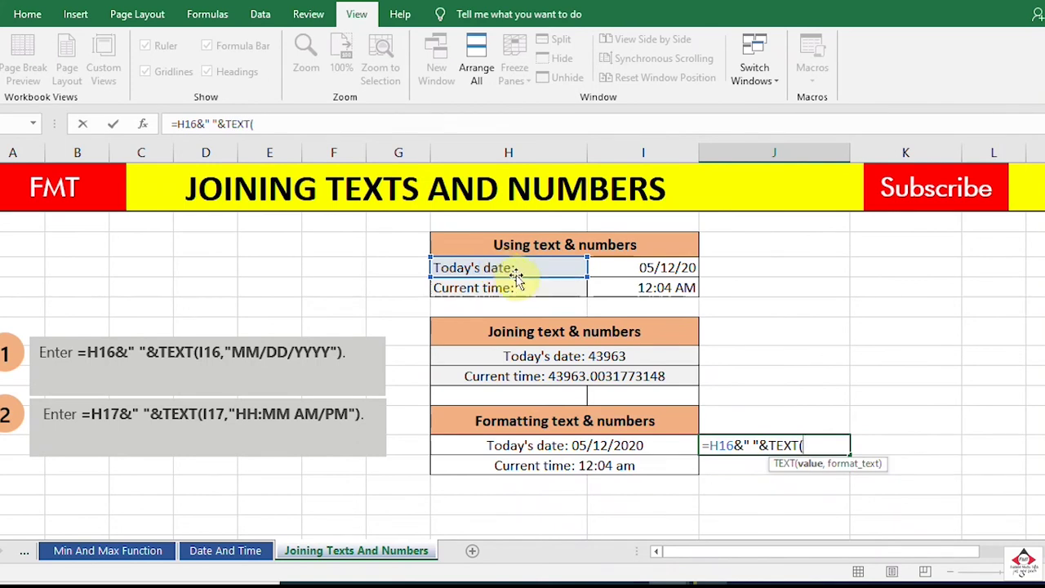
# Step: Complete the trial formula as =H16&" "&TEXT(I16,"MM/DD/YYYY") and enter it in the cell
pyautogui.click(646, 267)
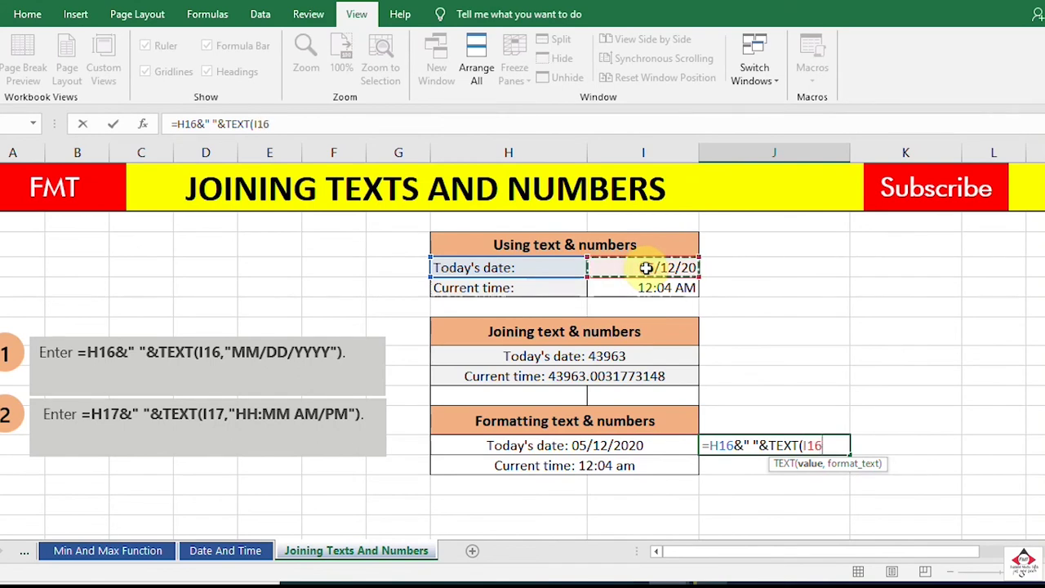
pyautogui.write(',')
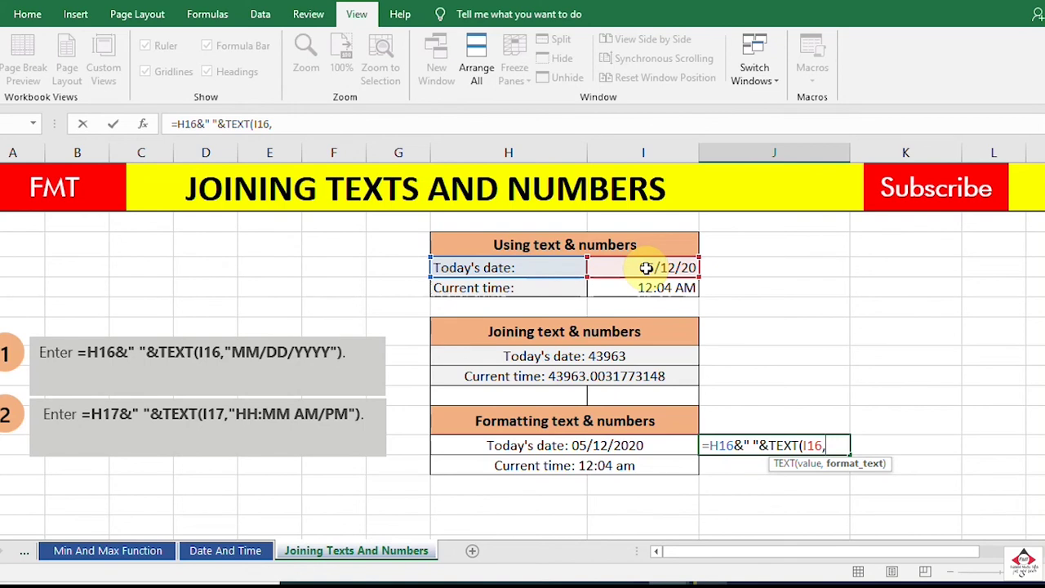
pyautogui.write('MM')
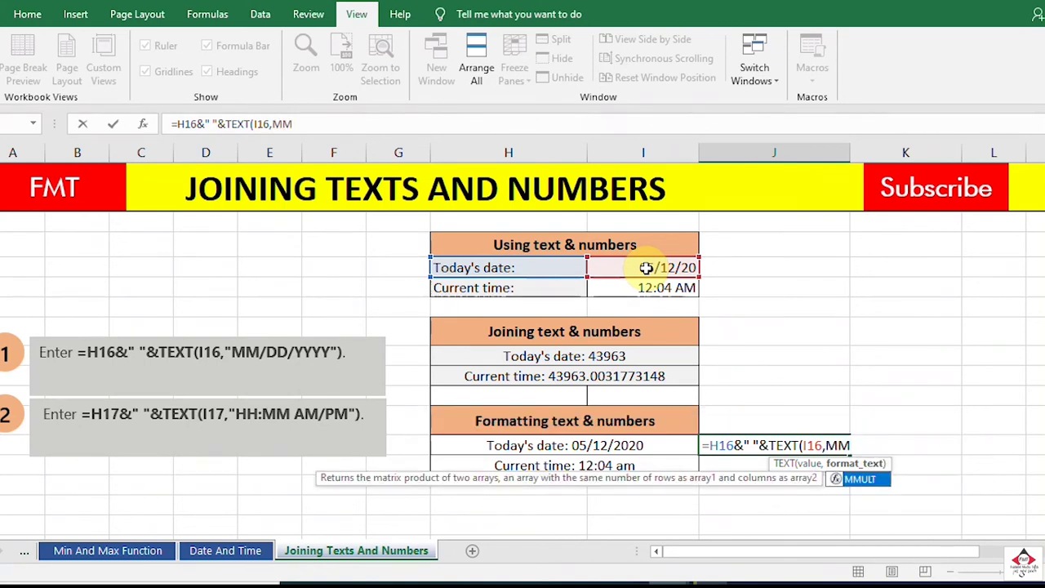
pyautogui.write('/DD')
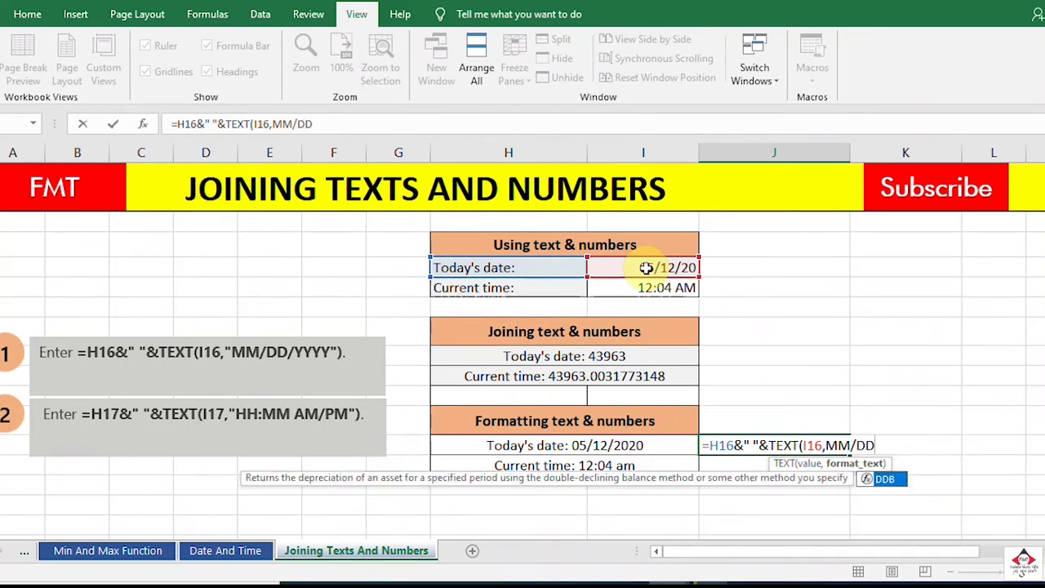
pyautogui.write('/YYY')
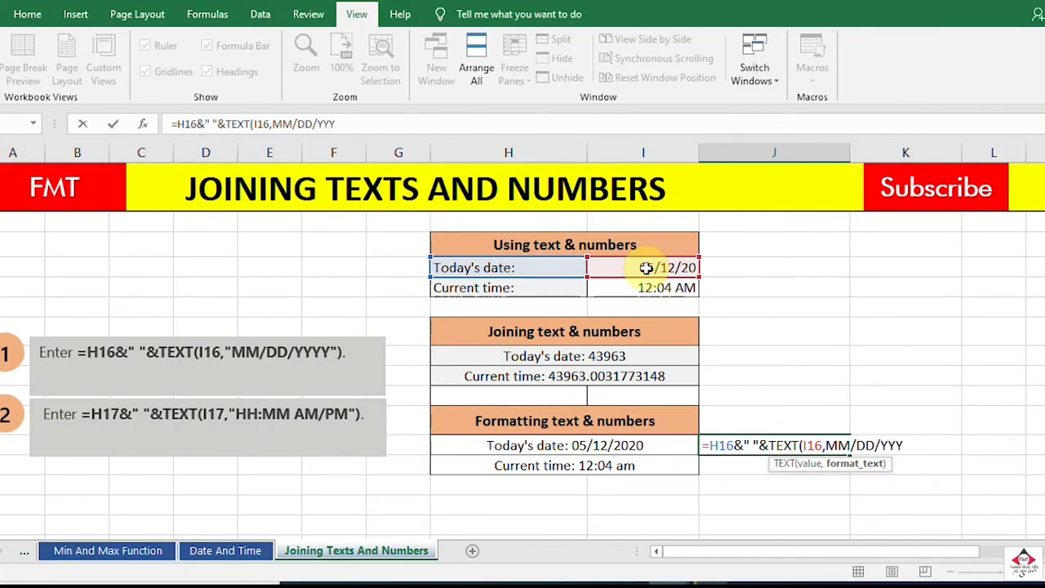
pyautogui.write('Y")')
pyautogui.hotkey('ctrl', 'Return')
pyautogui.press('Up')
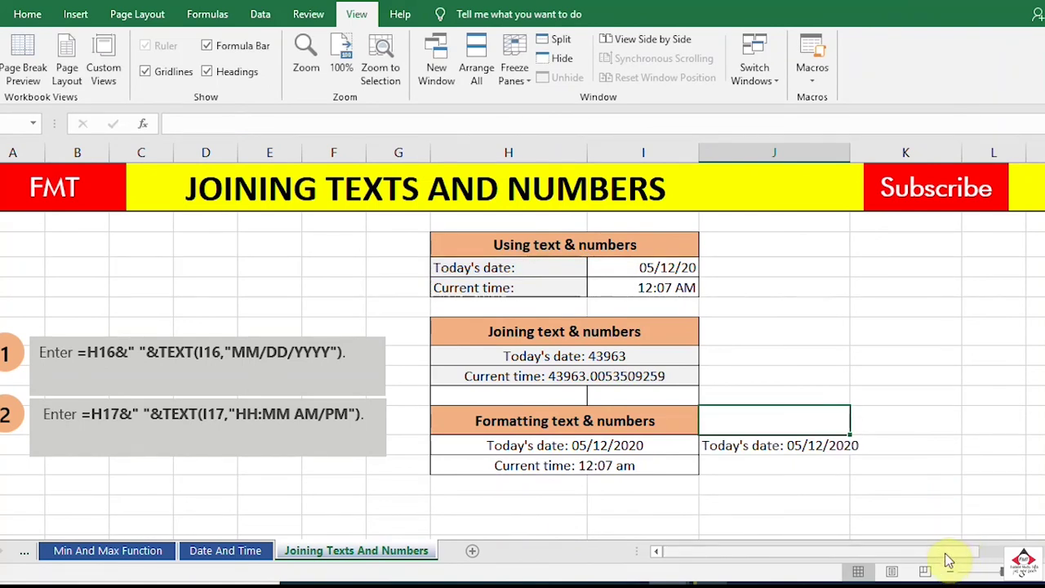
pyautogui.press('Down')
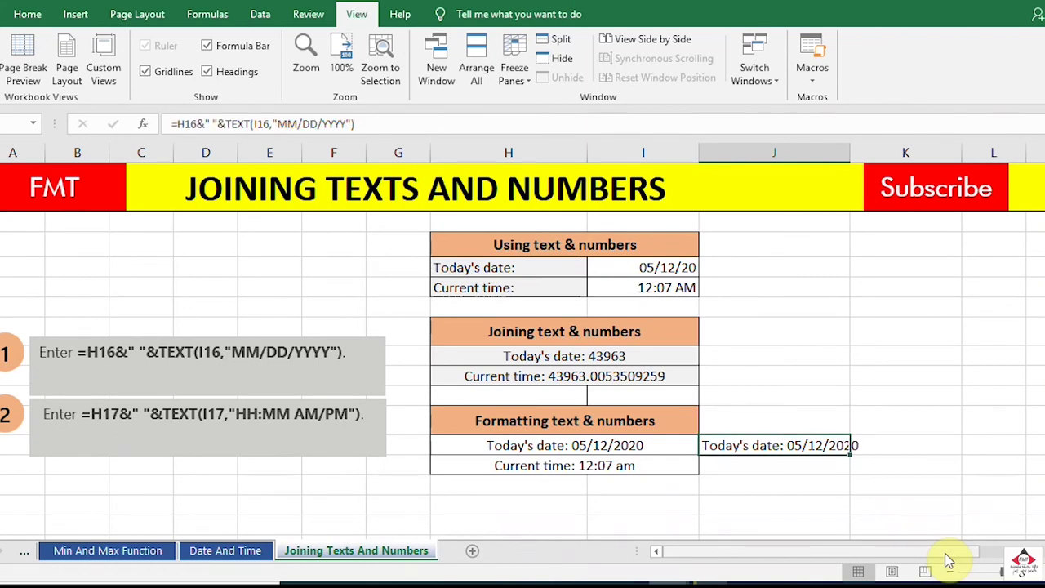
# Step: Clear the trial date formula from column J and check the unformatted joined date's formula
pyautogui.press('BackSpace')
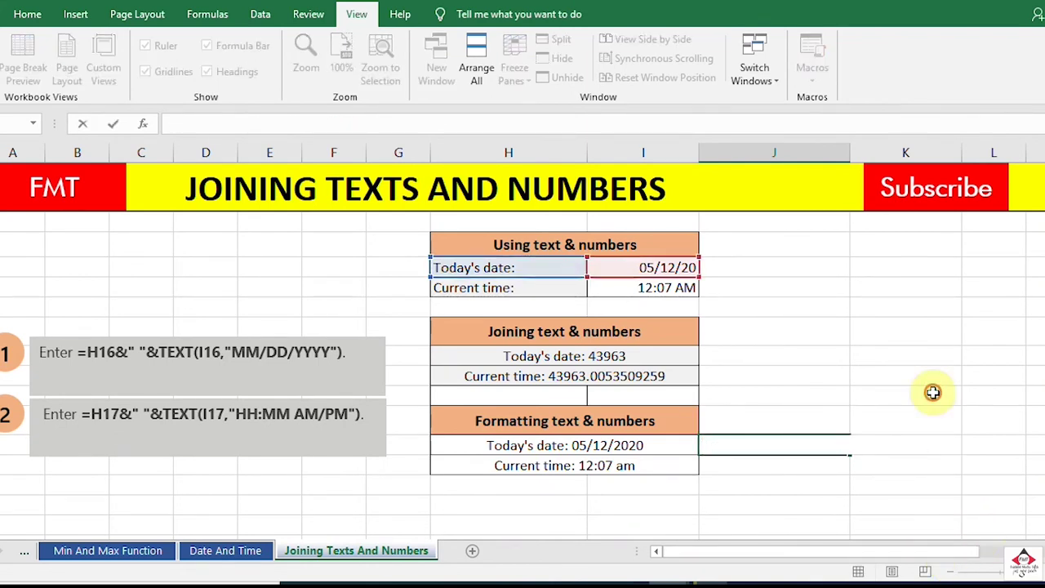
pyautogui.click(933, 393)
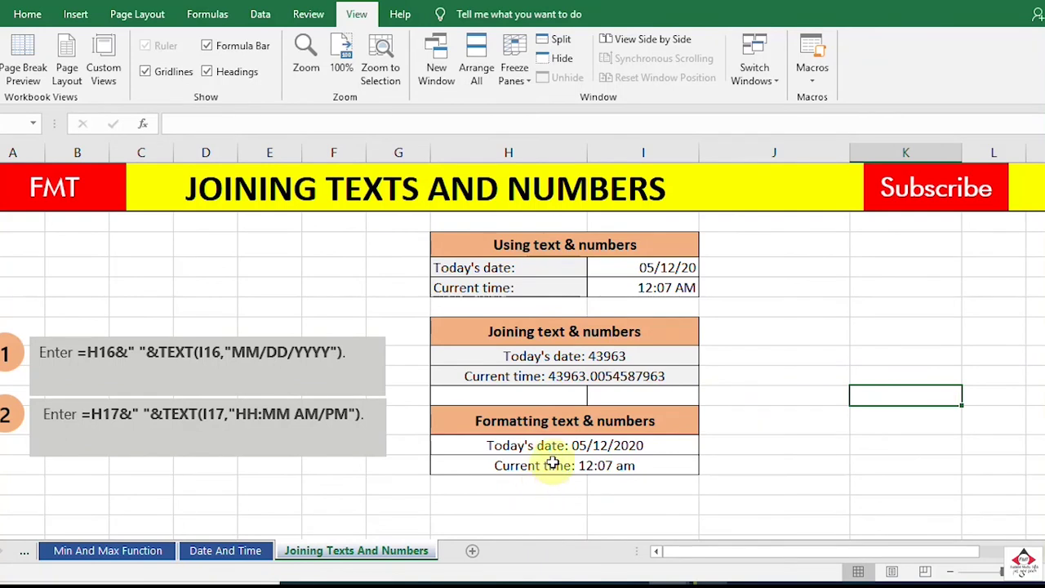
pyautogui.click(608, 356)
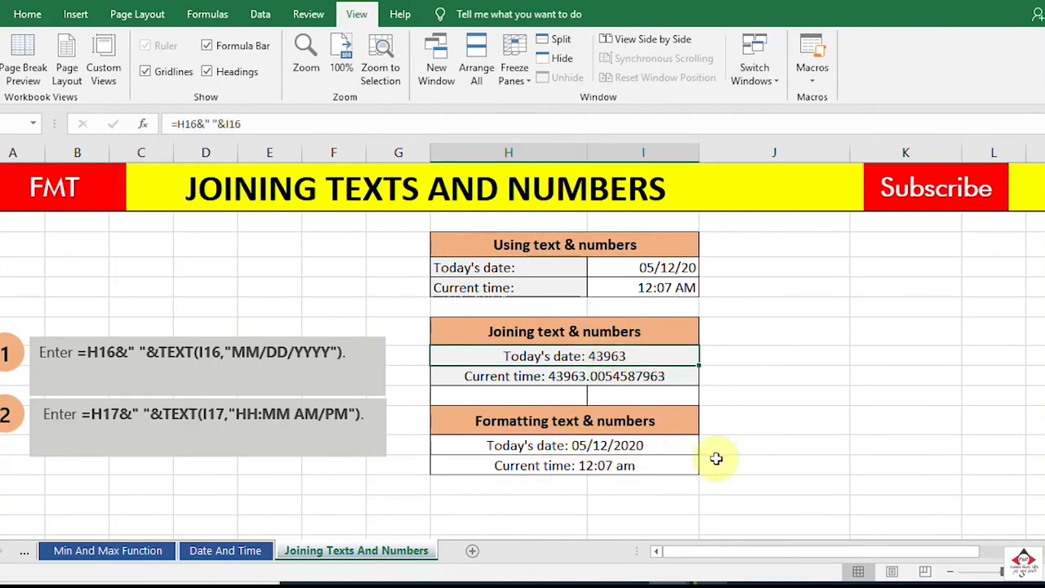
# Step: Begin a new formula in the emptied column J cell with =H16&" "& followed by the TEXT function
pyautogui.click(771, 441)
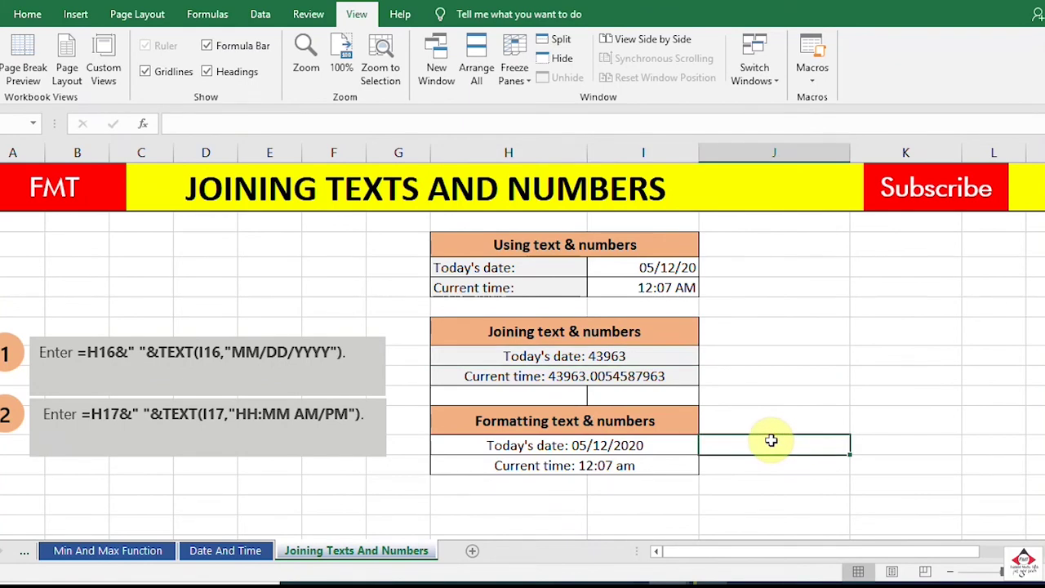
pyautogui.write('=')
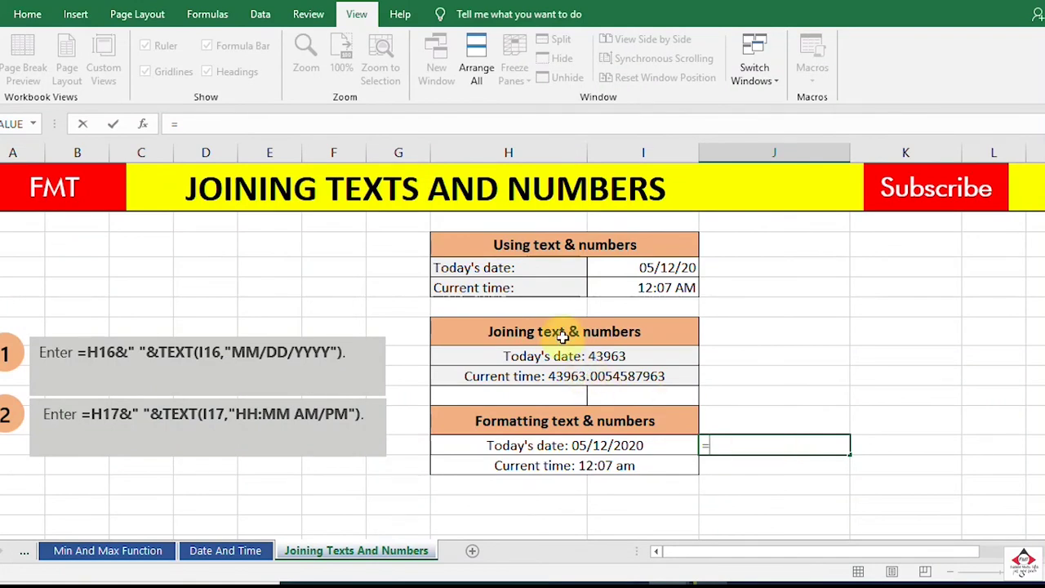
pyautogui.click(507, 270)
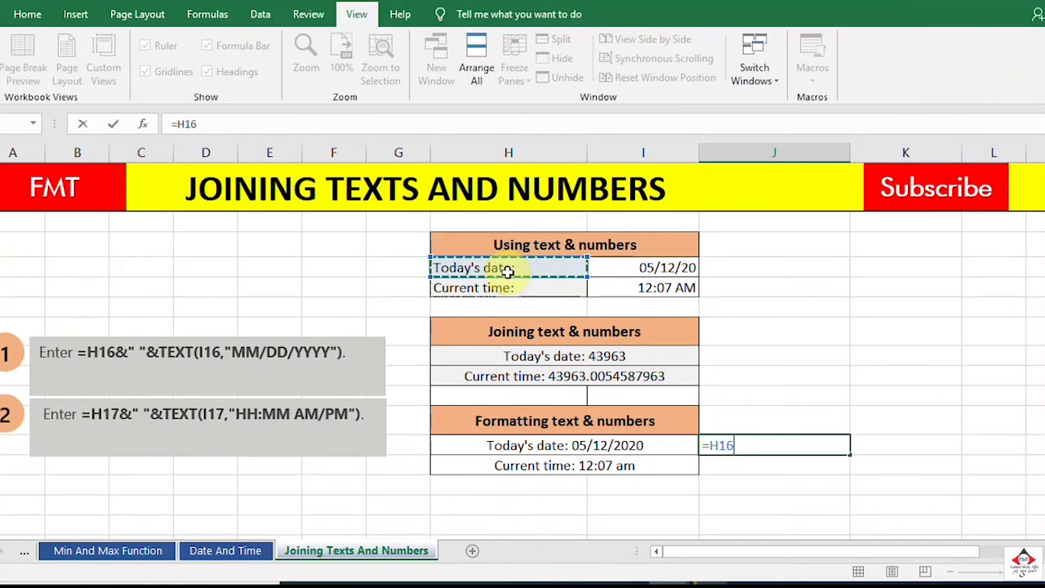
pyautogui.write('&')
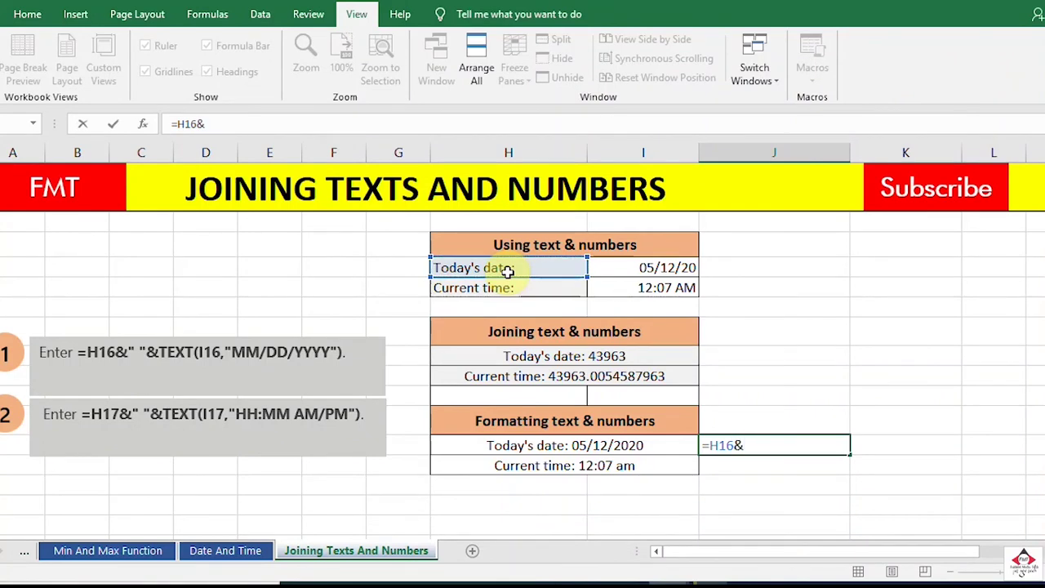
pyautogui.write('" "&T')
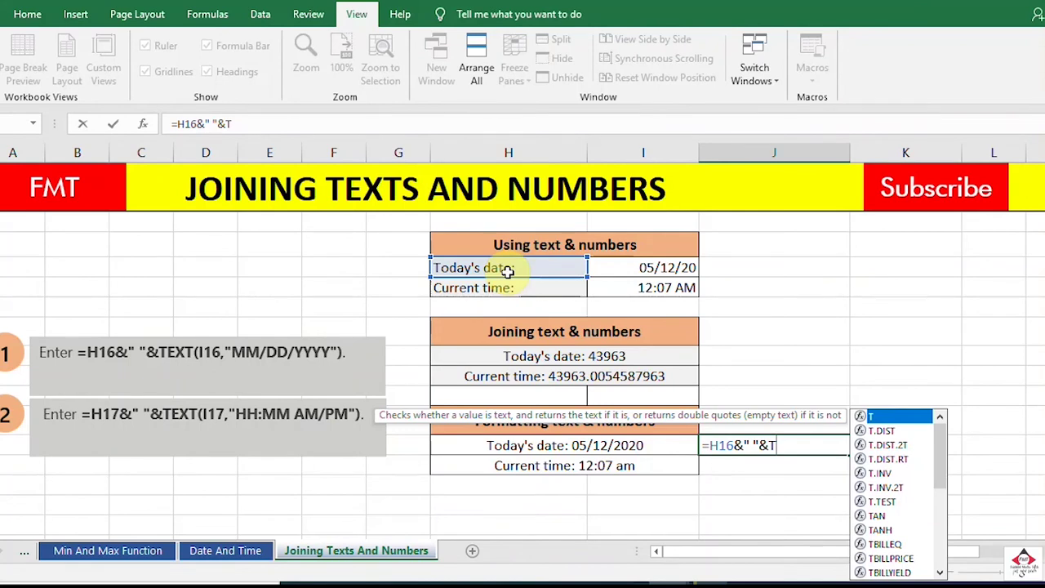
pyautogui.write('ext')
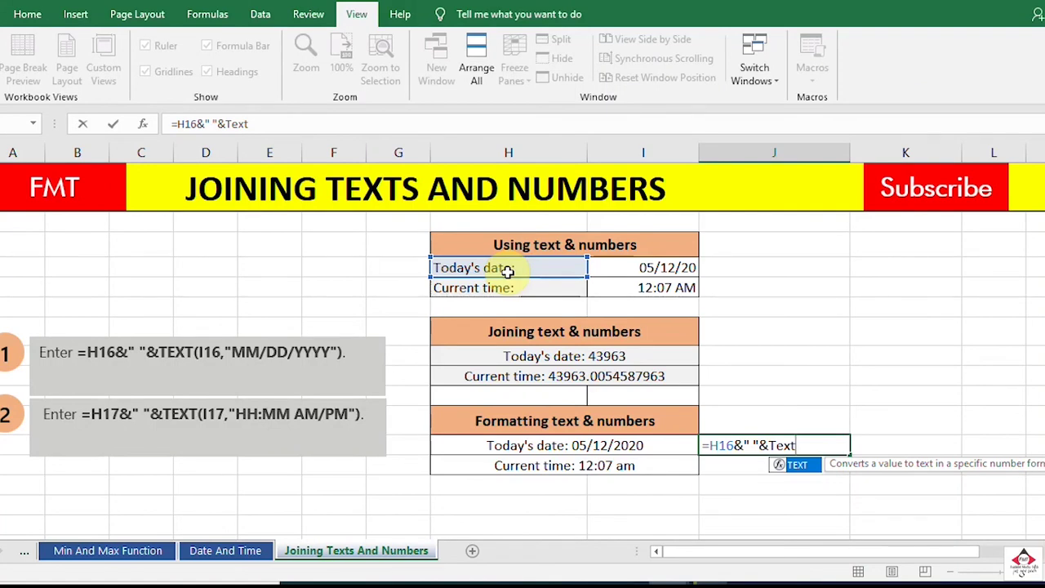
pyautogui.press('Tab')
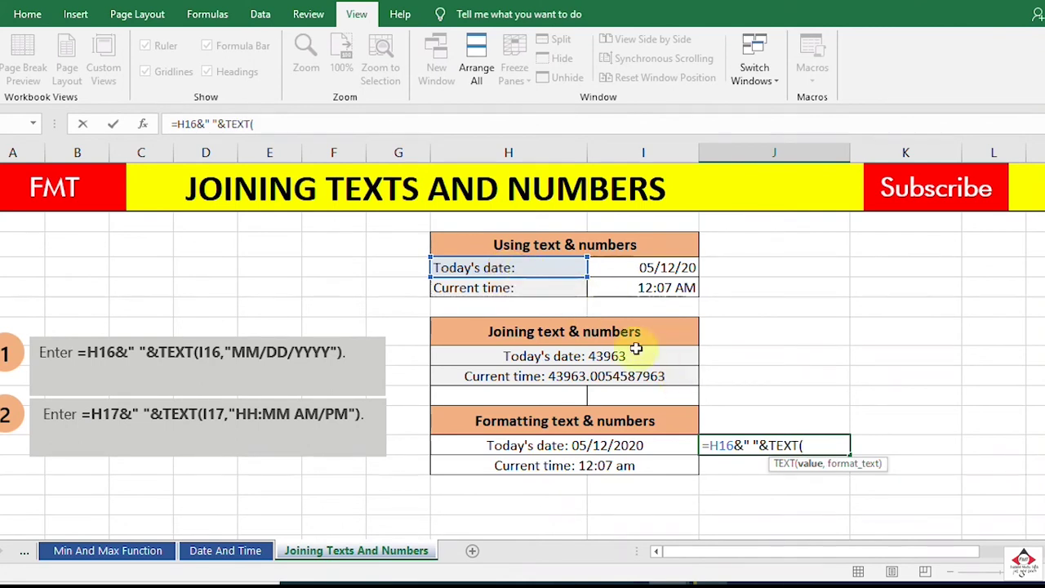
# Step: Complete the formula as =H16&" "&TEXT(I16,"DD/MM/YYYY") and widen column J to fit the joined date
pyautogui.click(655, 268)
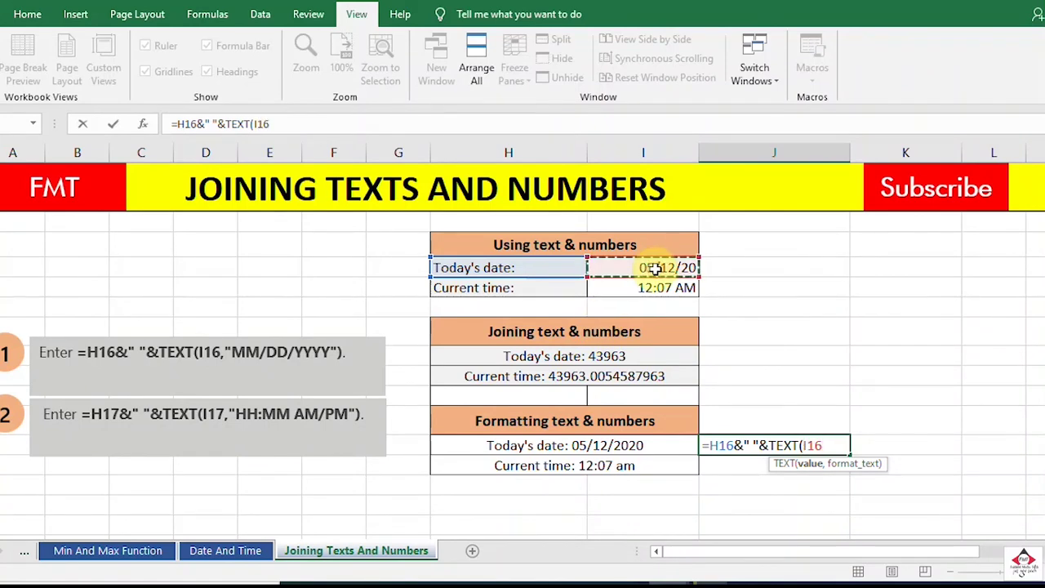
pyautogui.write(',"')
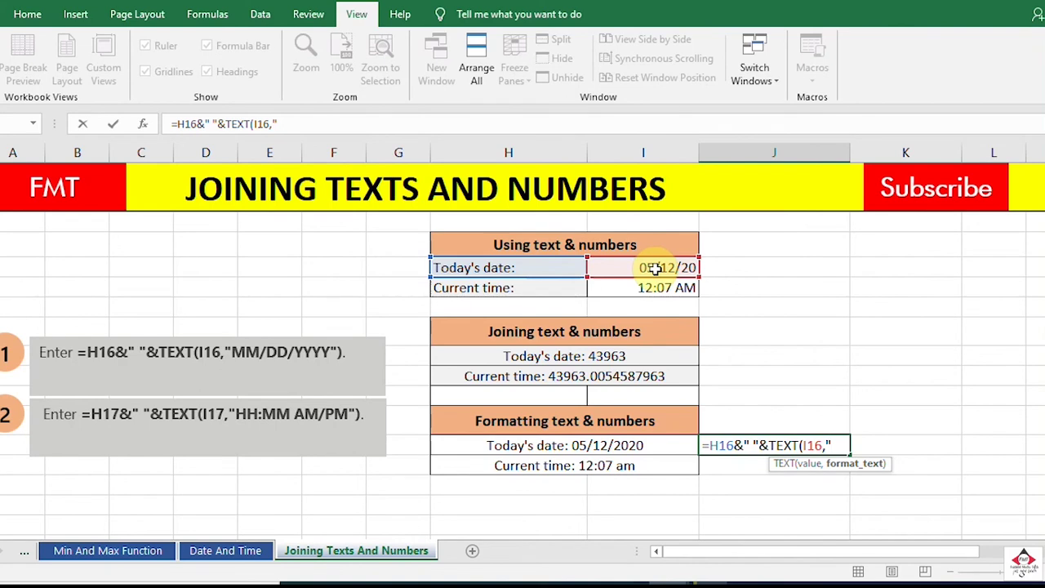
pyautogui.write('DD/MM/')
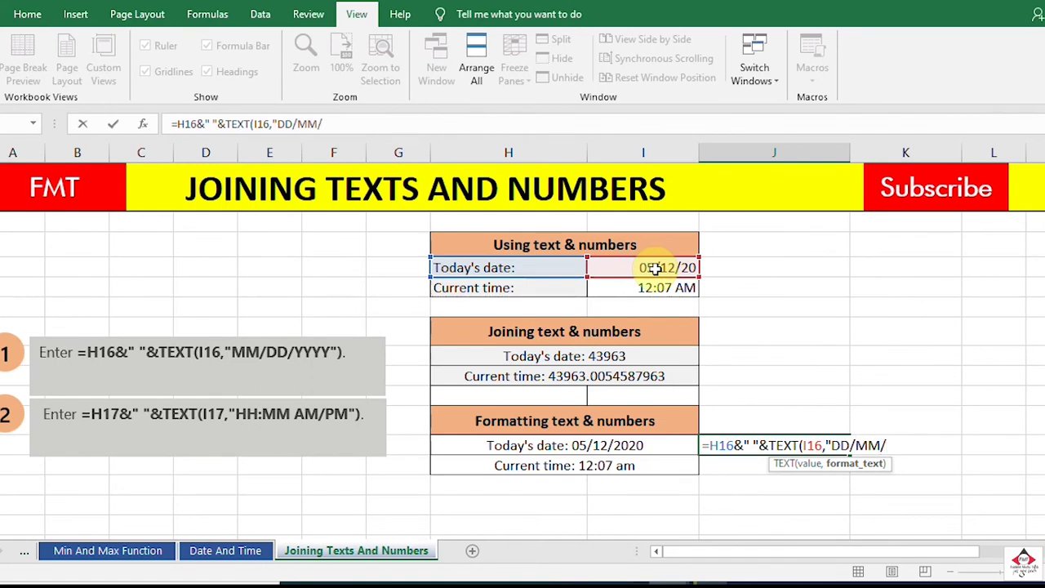
pyautogui.write('YYYY"')
pyautogui.press('Return')
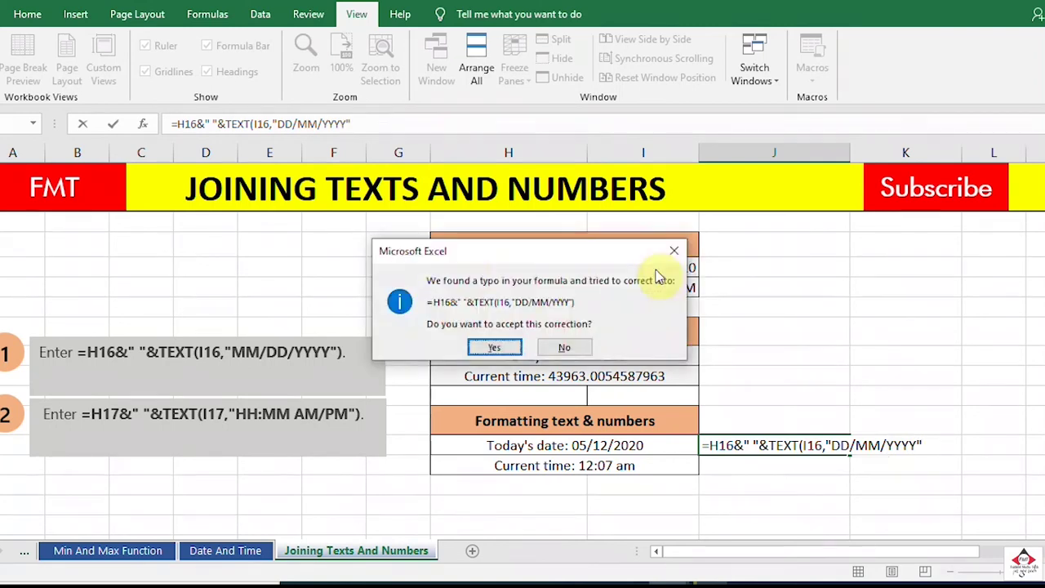
pyautogui.click(500, 347)
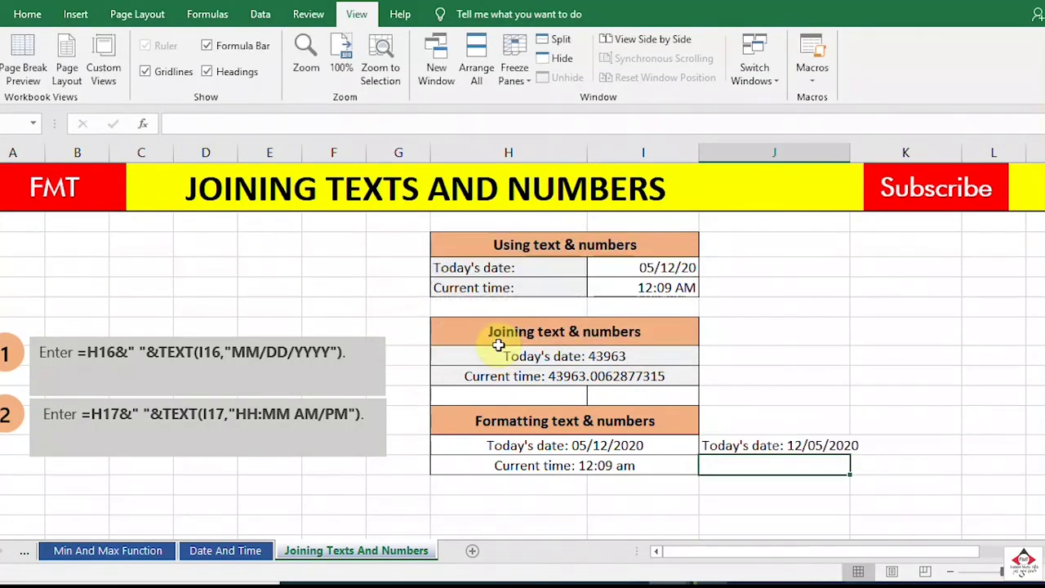
pyautogui.click(775, 441)
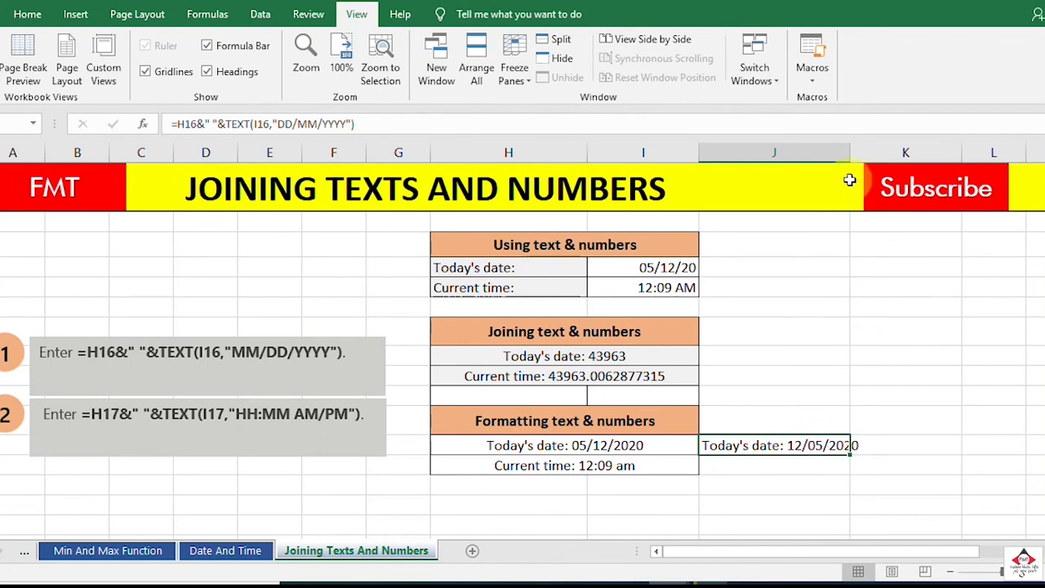
pyautogui.moveTo(850, 156); pyautogui.dragTo(868, 154)
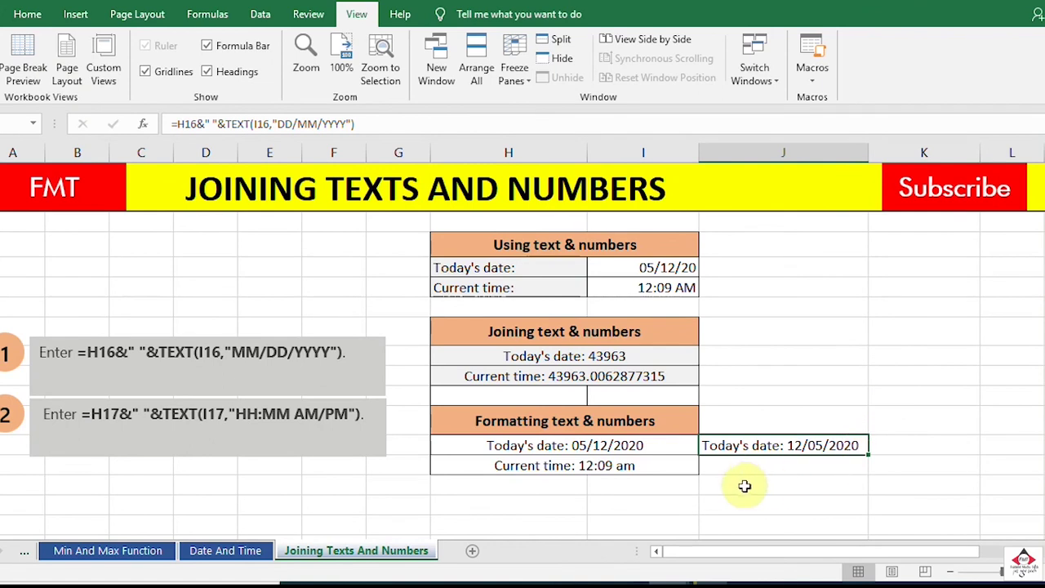
# Step: Begin a formula in the column J cell below the joined date with =H17&" "& followed by the TEXT function
pyautogui.click(762, 461)
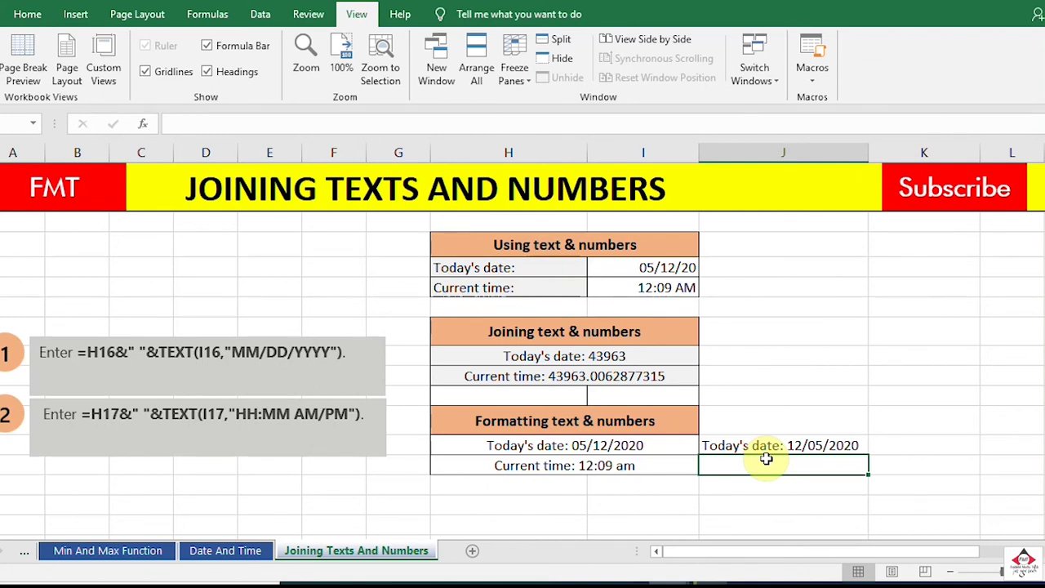
pyautogui.write('=')
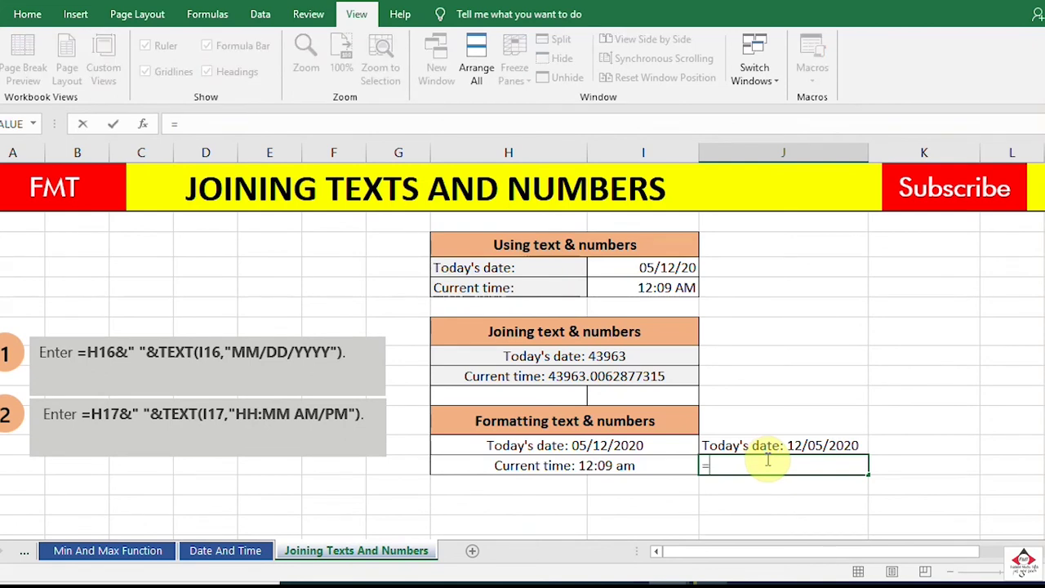
pyautogui.click(540, 291)
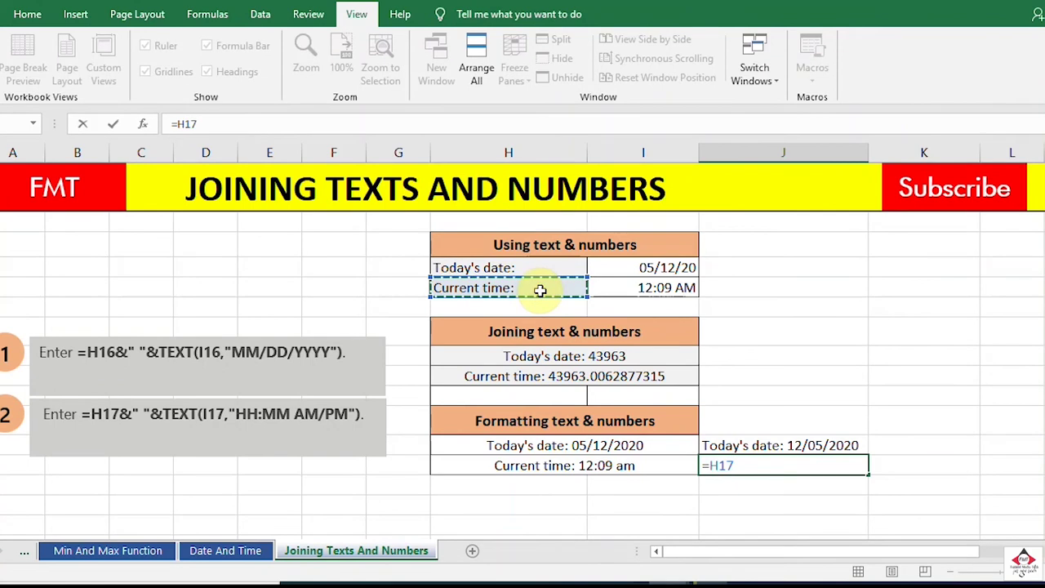
pyautogui.write('&" ')
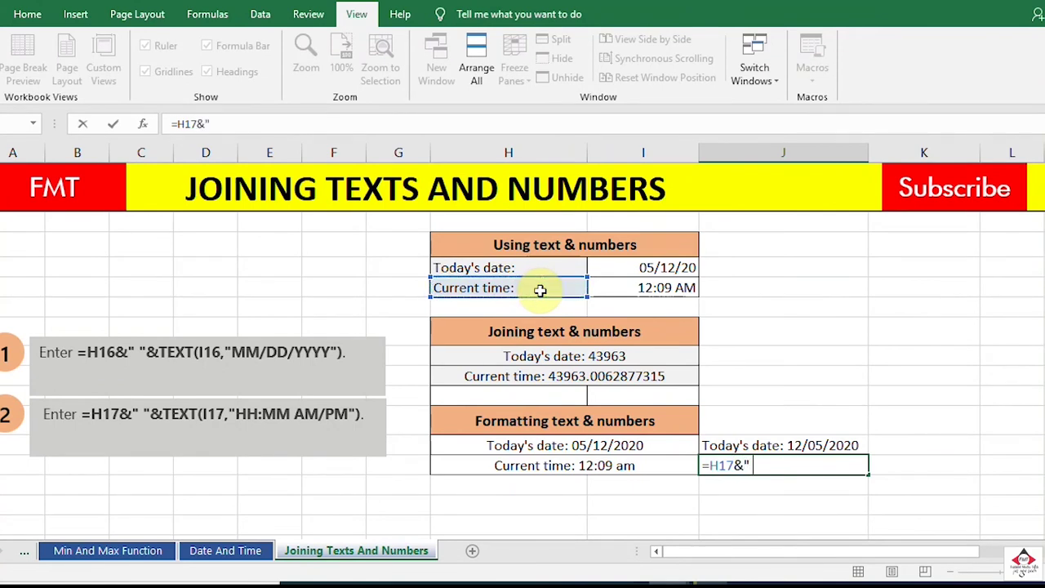
pyautogui.write('"')
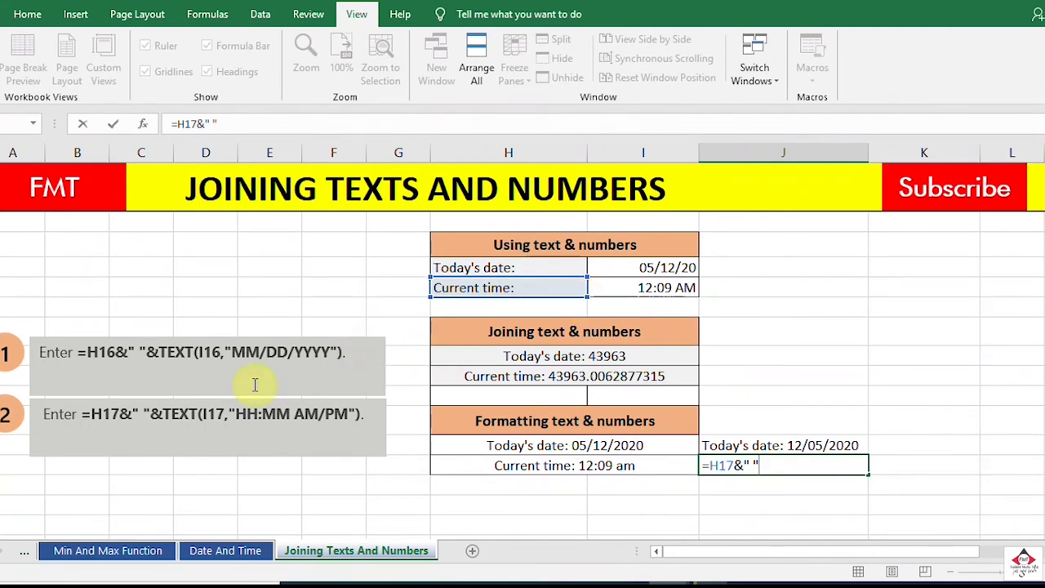
pyautogui.write('&')
pyautogui.write('Text')
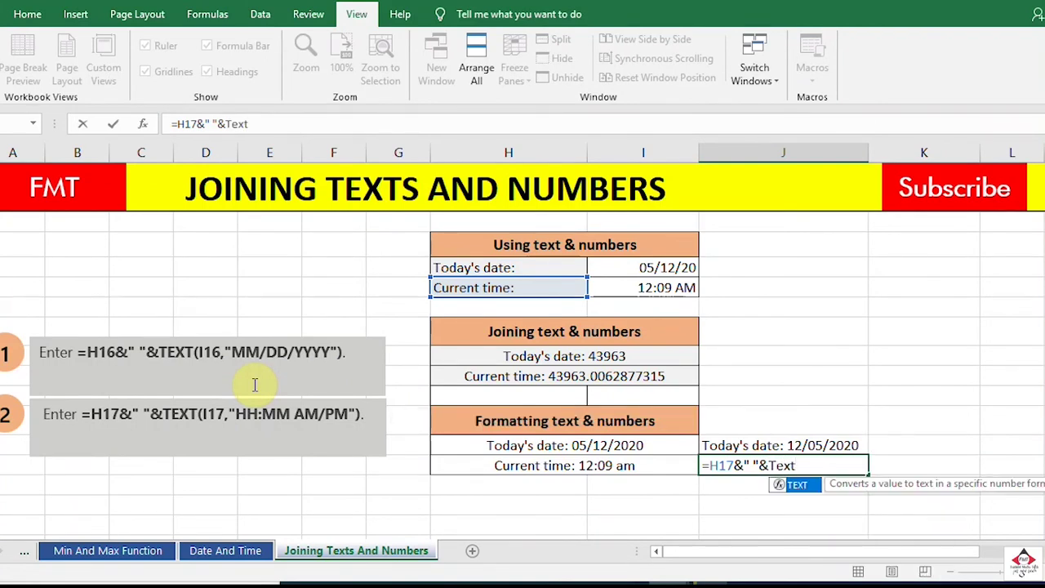
pyautogui.press('Tab')
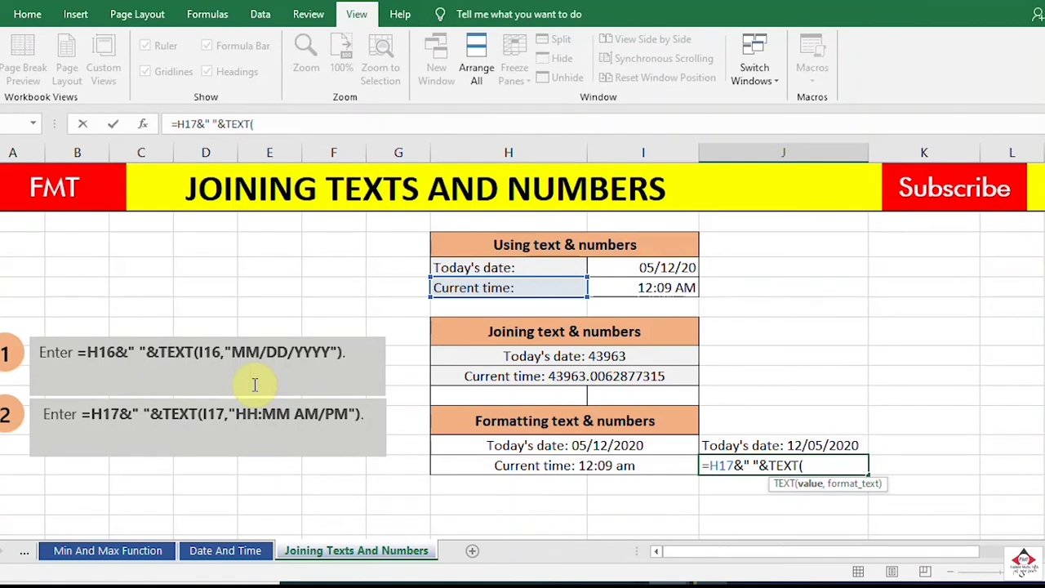
# Step: Fill in the TEXT arguments with cell I17 and the time format "HH:MM AM/PM"
pyautogui.click(659, 289)
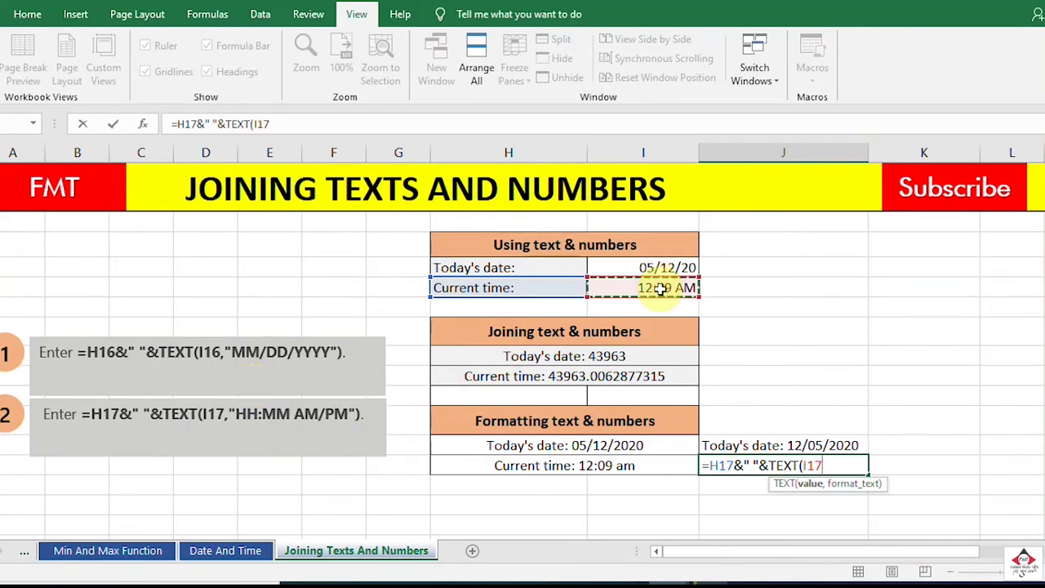
pyautogui.write(',"')
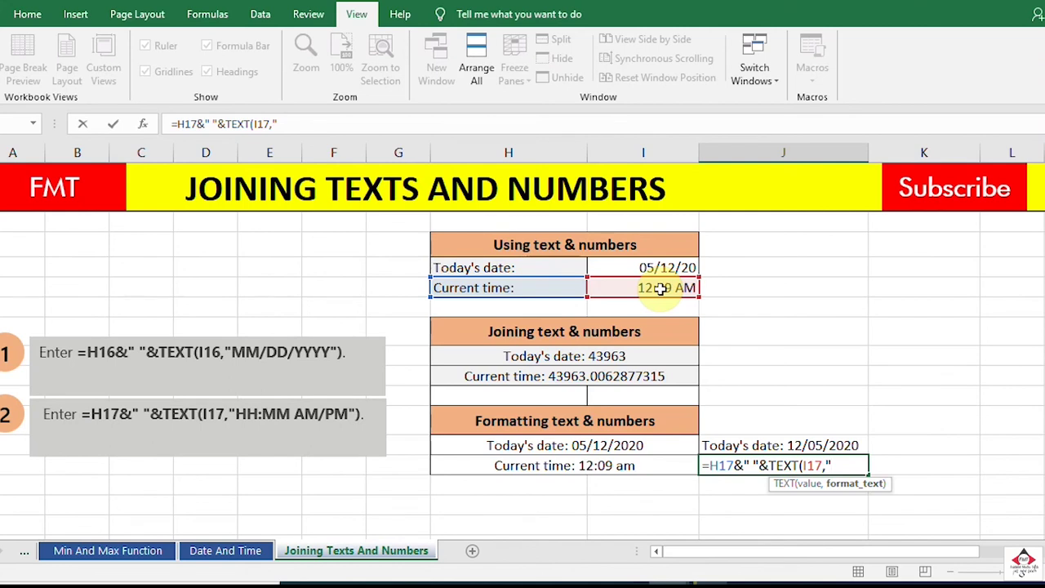
pyautogui.write('HH:MM')
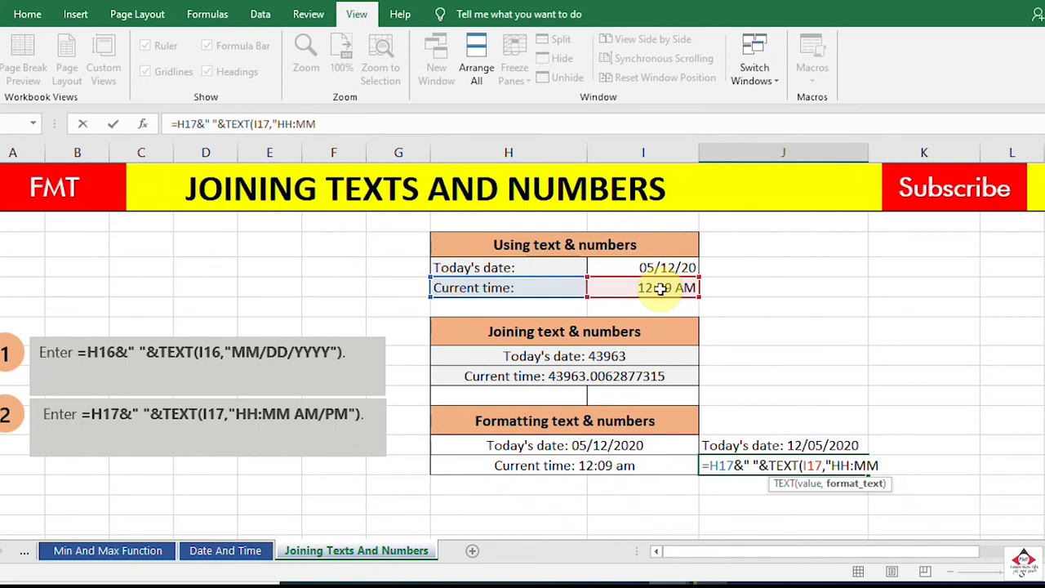
pyautogui.write(' AM/')
pyautogui.click(659, 289)
pyautogui.write('PM')
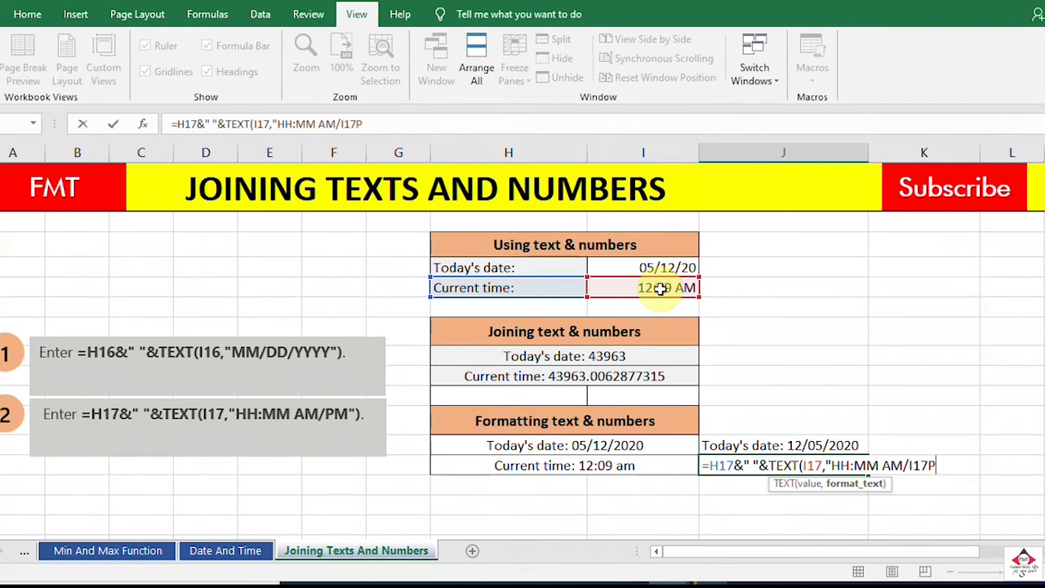
pyautogui.write('"')
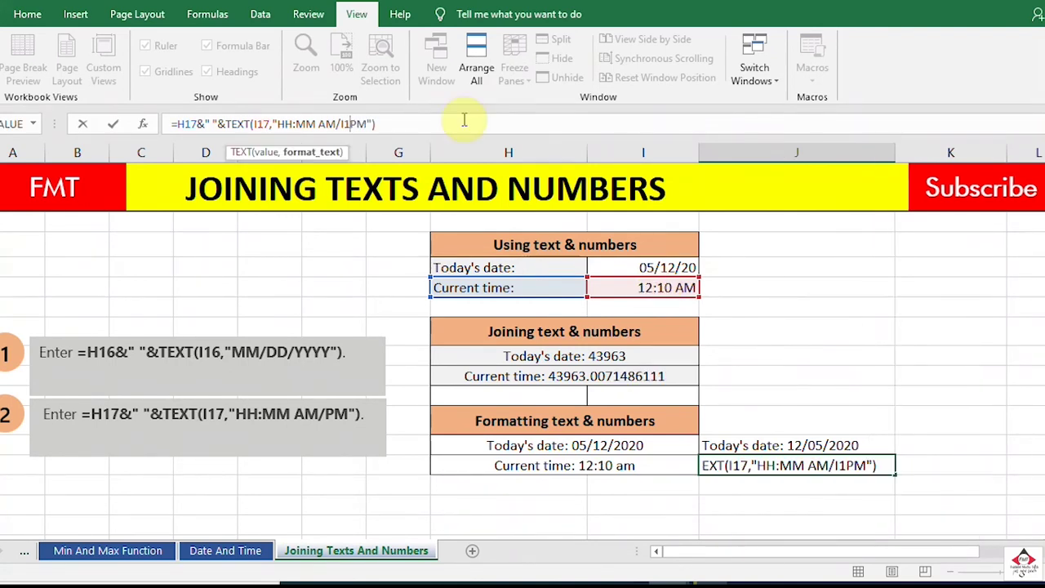
# Step: Remove the stray cell reference from the time format and enter the formula as =H17&" "&TEXT(I17,"HH:MM AM/PM")
pyautogui.press('BackSpace')
pyautogui.press('BackSpace')
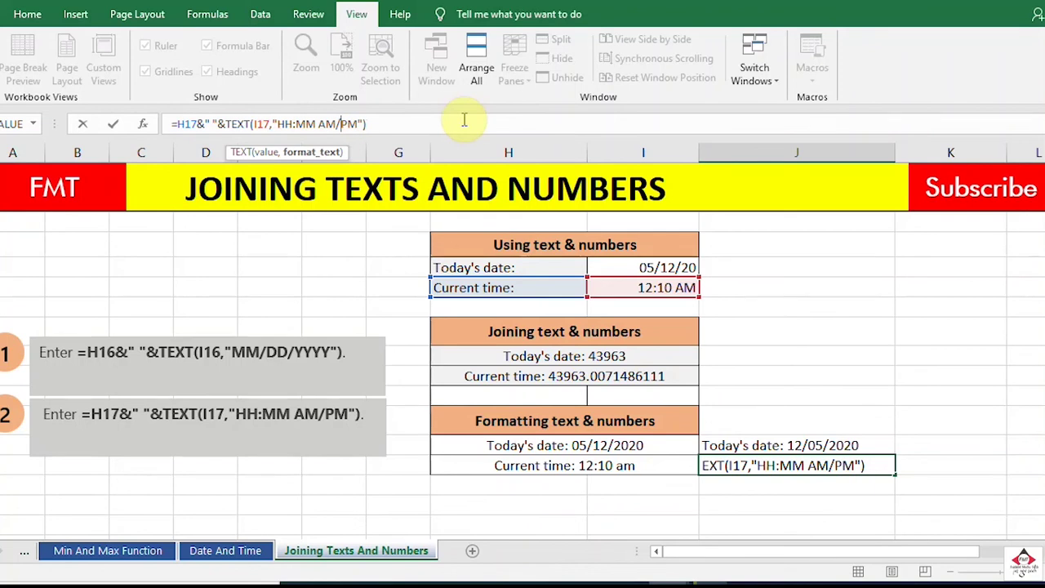
pyautogui.click(464, 120)
pyautogui.press('Return')
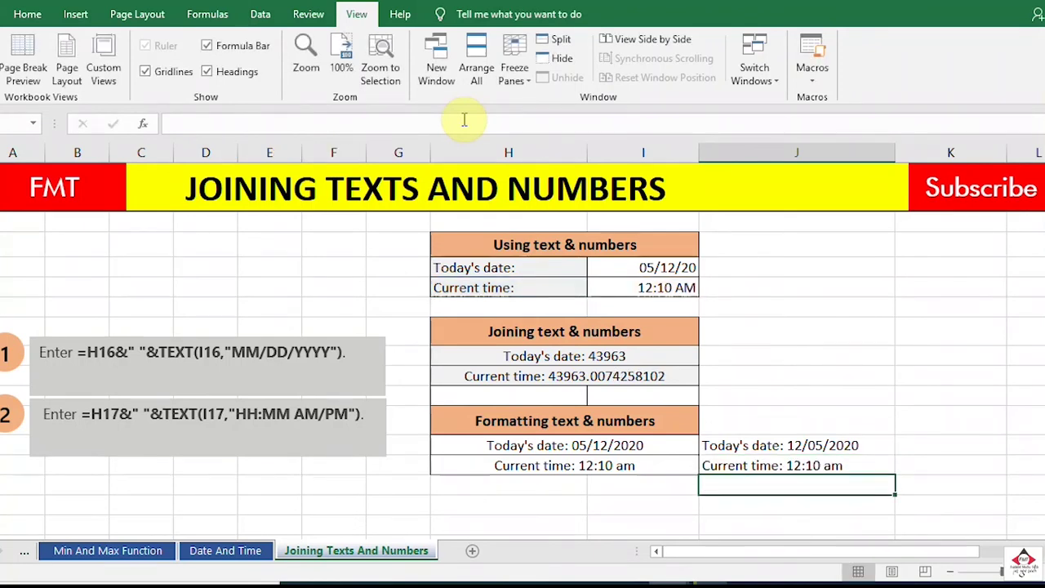
# Step: Open the joined time formula in column J and review its cell references and time format
pyautogui.click(845, 465)
pyautogui.click(376, 121)
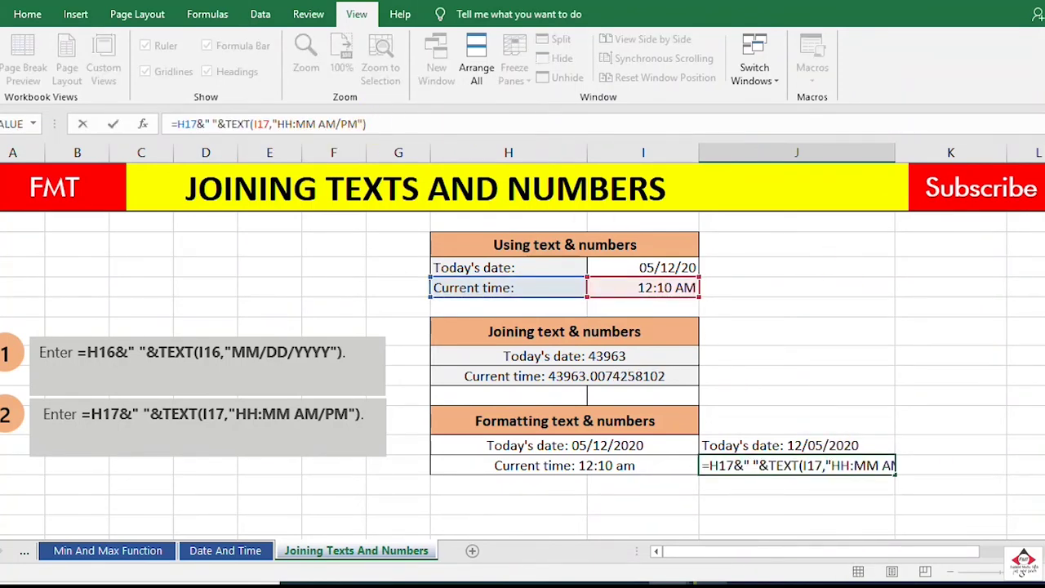
pyautogui.click(1044, 389)
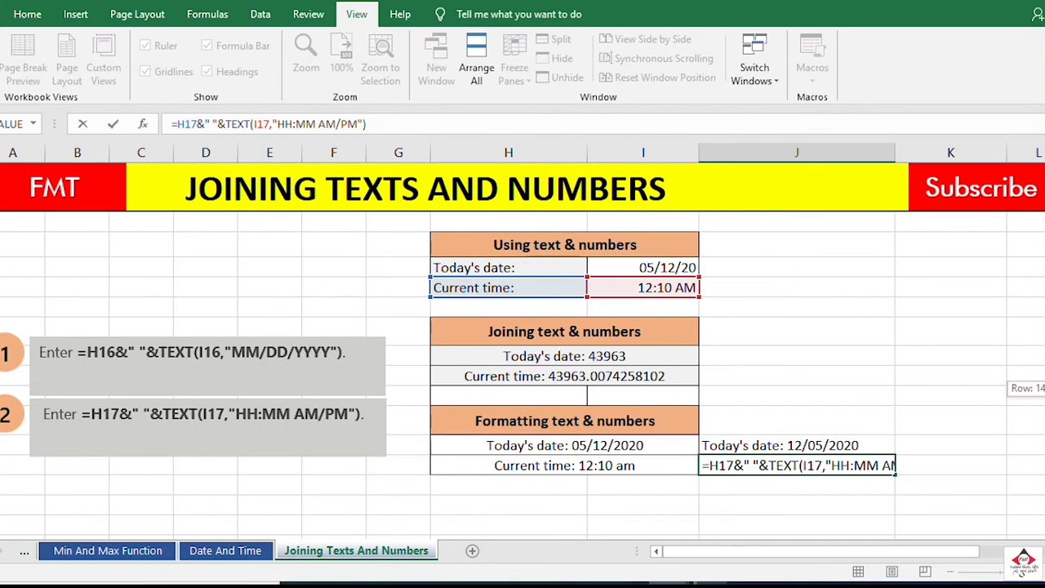